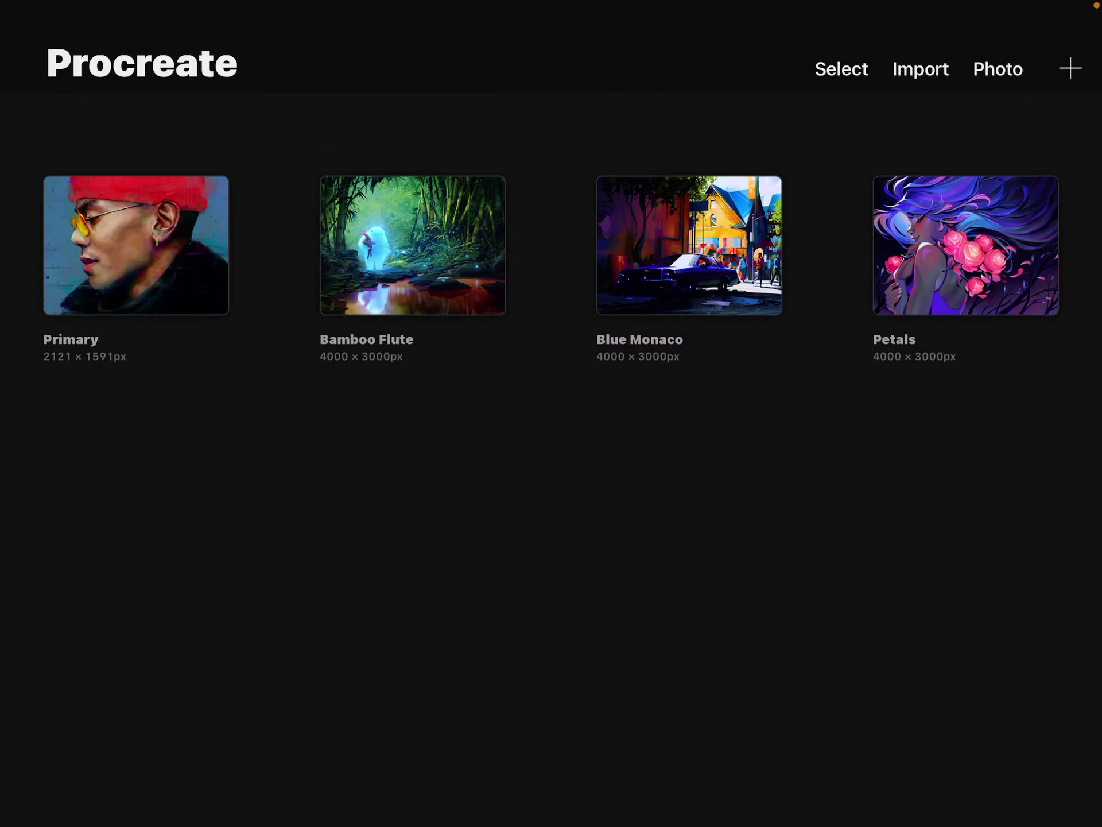
# Create a new Screen Size canvas (2048 × 1536 px) from the gallery's + menu.
pyautogui.click(1071, 69)
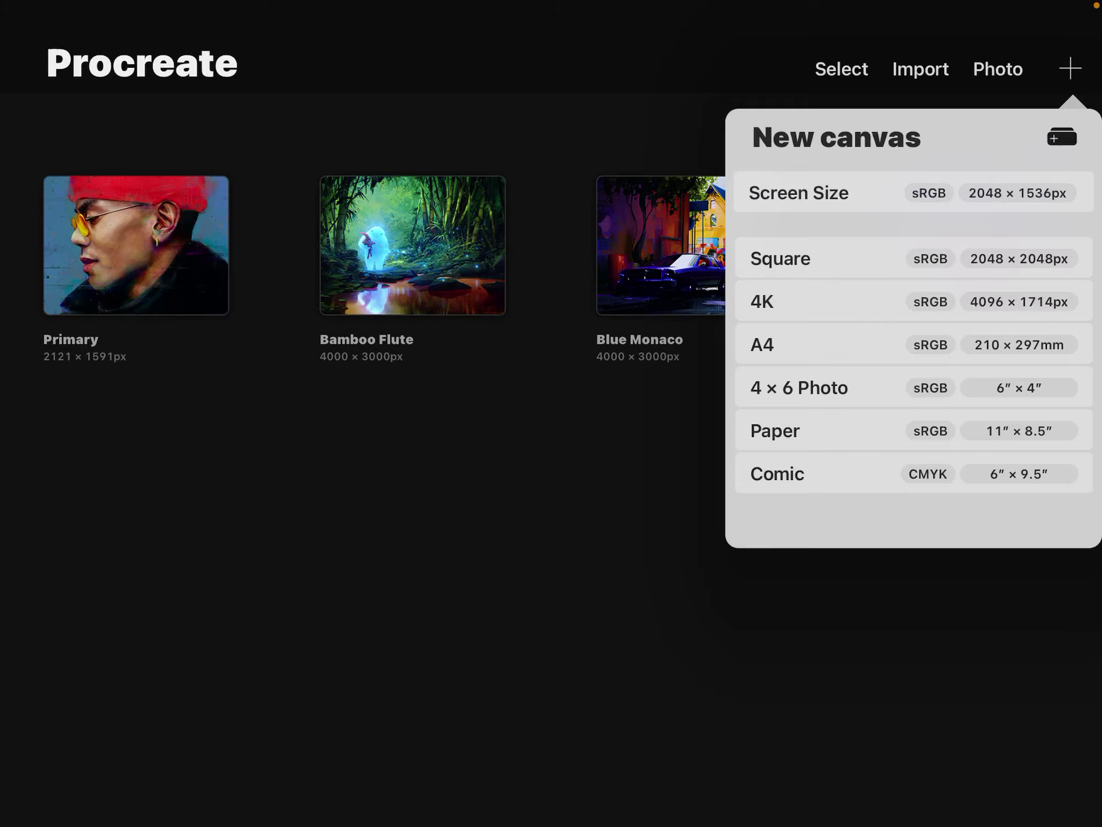
pyautogui.click(913, 193)
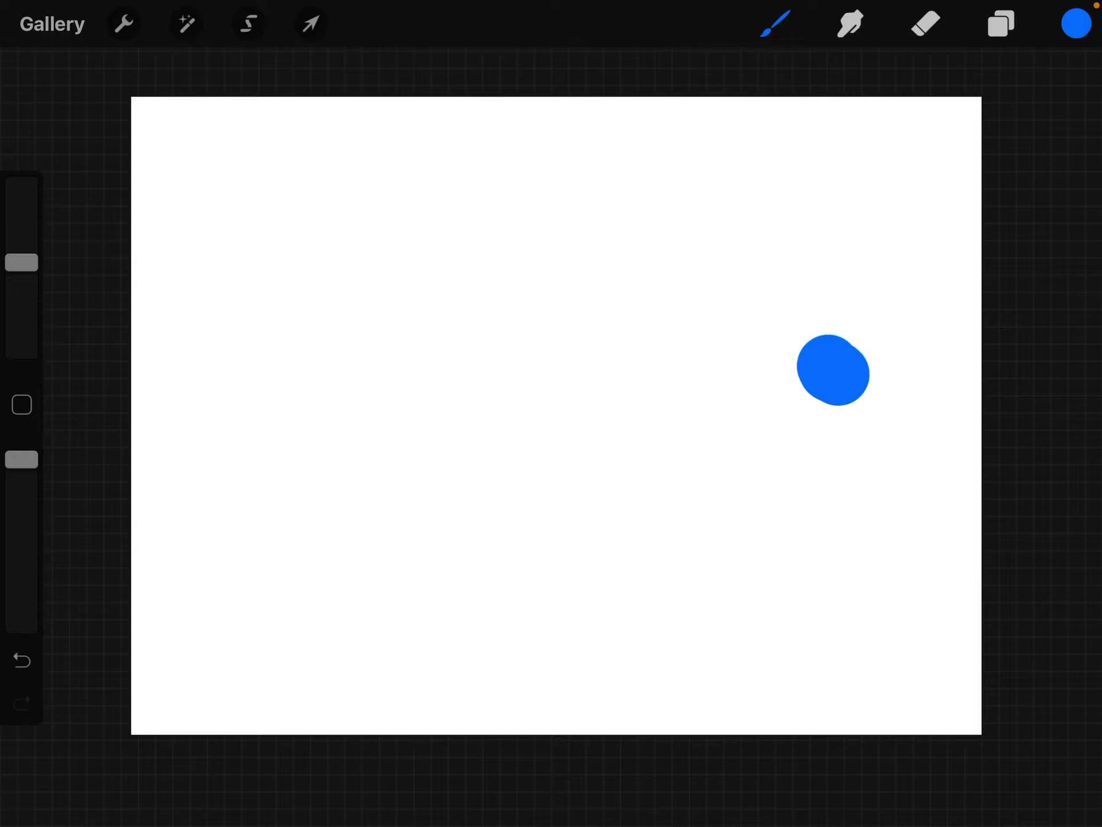
# Erase the blue dab with the Eraser, then open and close the Colors panel.
pyautogui.click(927, 23)
pyautogui.moveTo(809, 344)
pyautogui.mouseDown()
pyautogui.moveTo(861, 379)
pyautogui.moveTo(833, 401)
pyautogui.mouseUp()
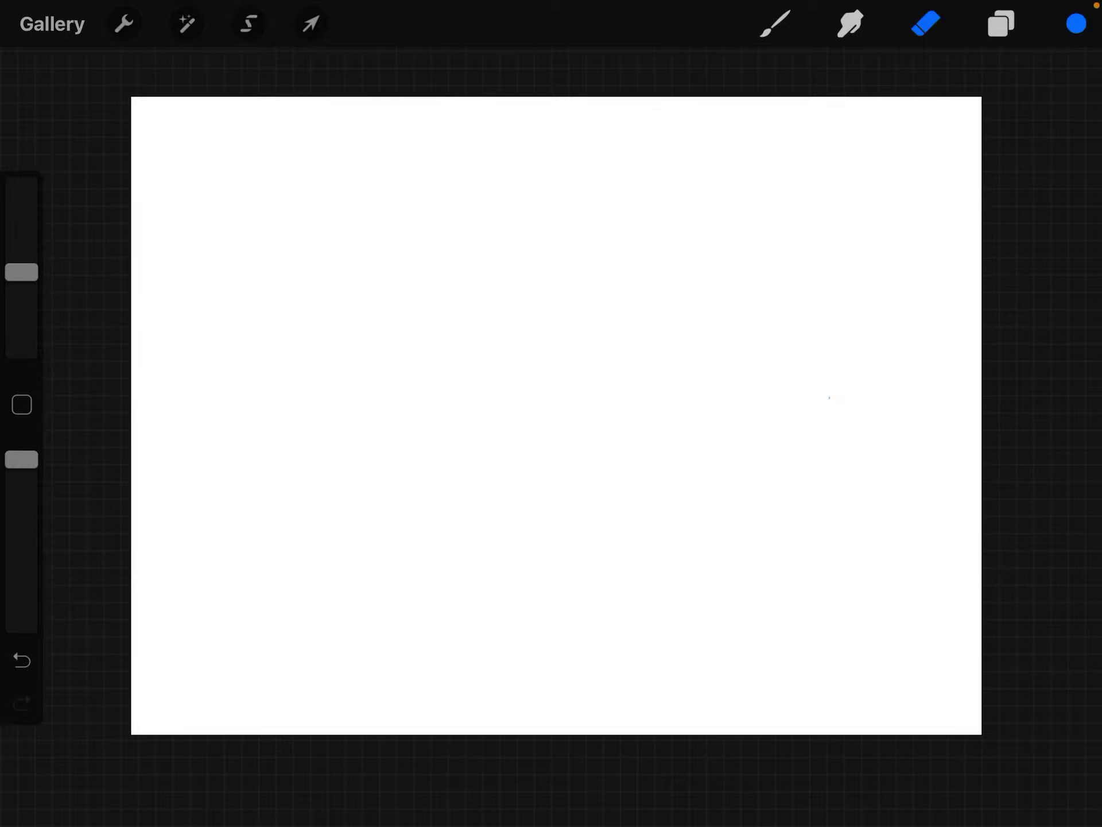
pyautogui.click(1077, 24)
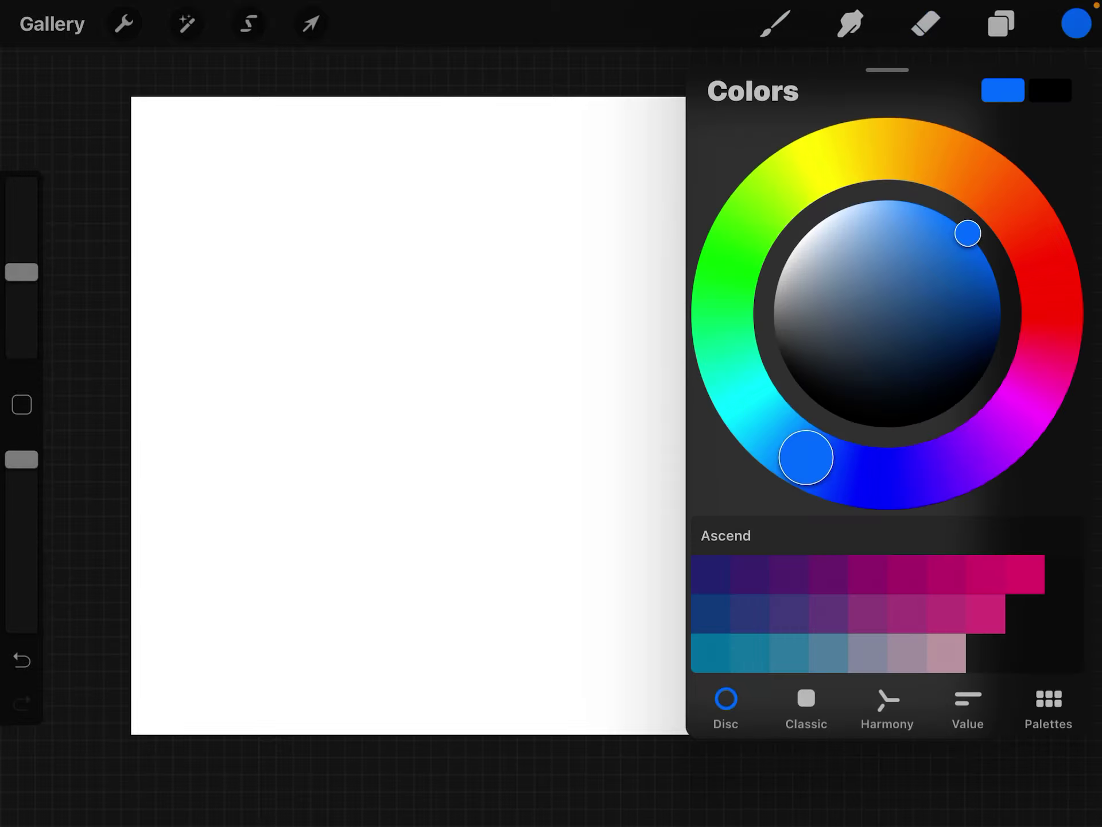
pyautogui.click(405, 413)
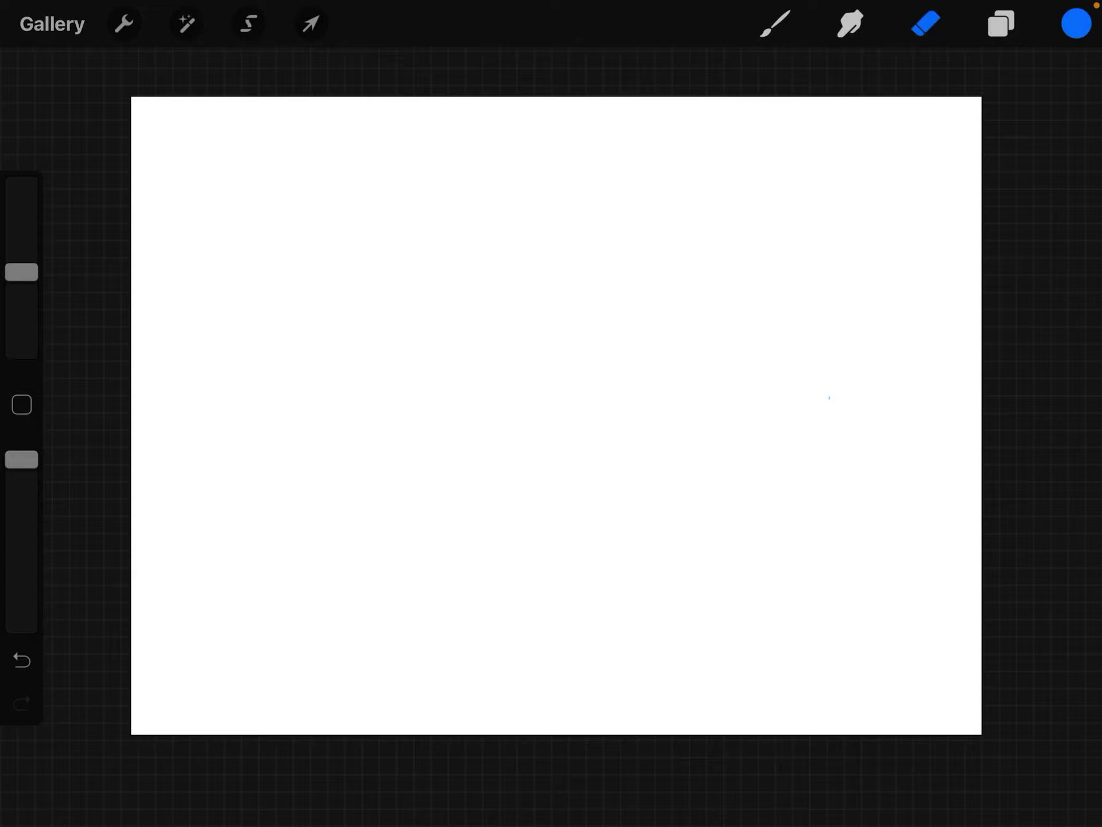
# Open the Brush Library and browse the Drawing, Sketching and Inking brush sets.
pyautogui.click(775, 24)
pyautogui.click(775, 23)
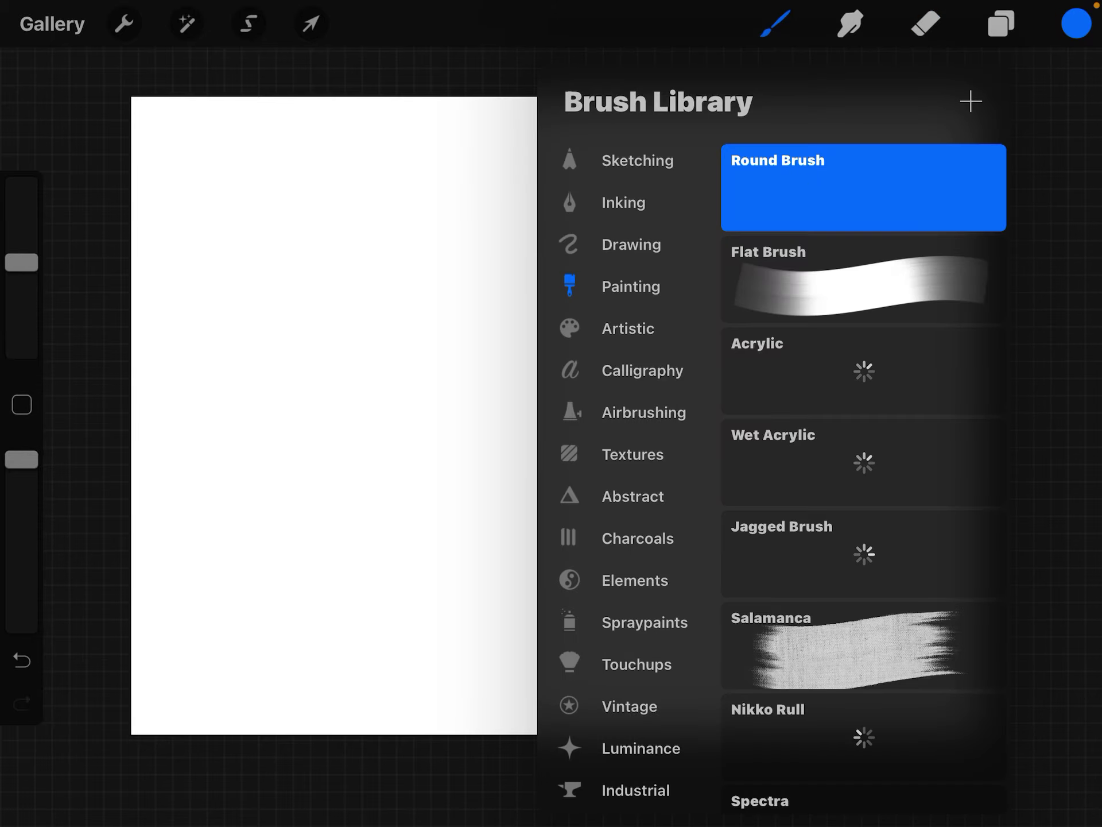
pyautogui.scroll(-10, 861, 473)
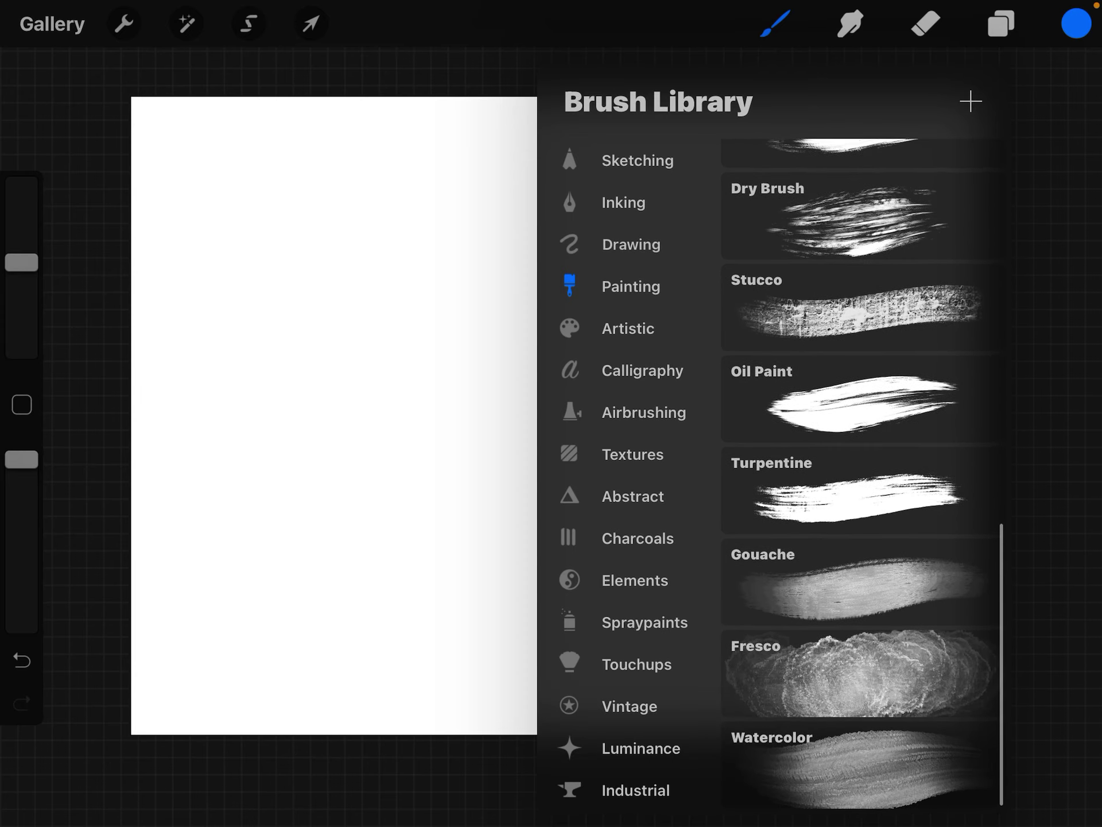
pyautogui.click(631, 244)
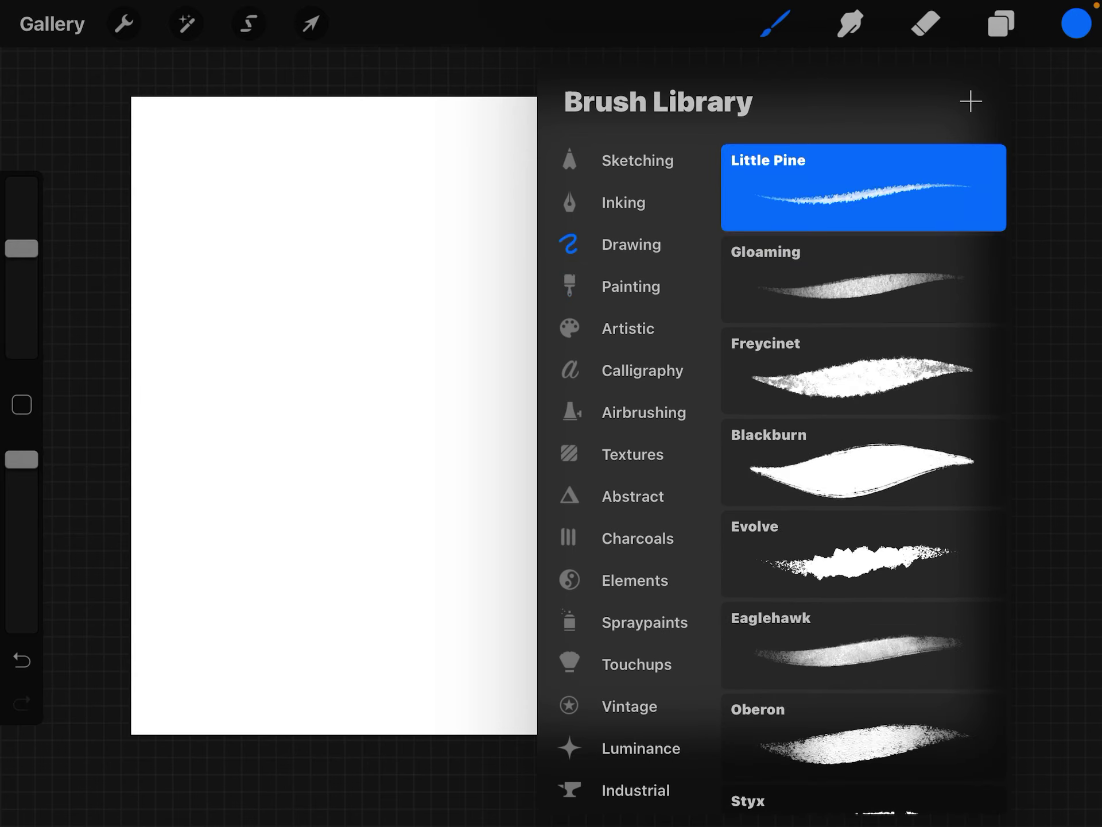
pyautogui.click(637, 160)
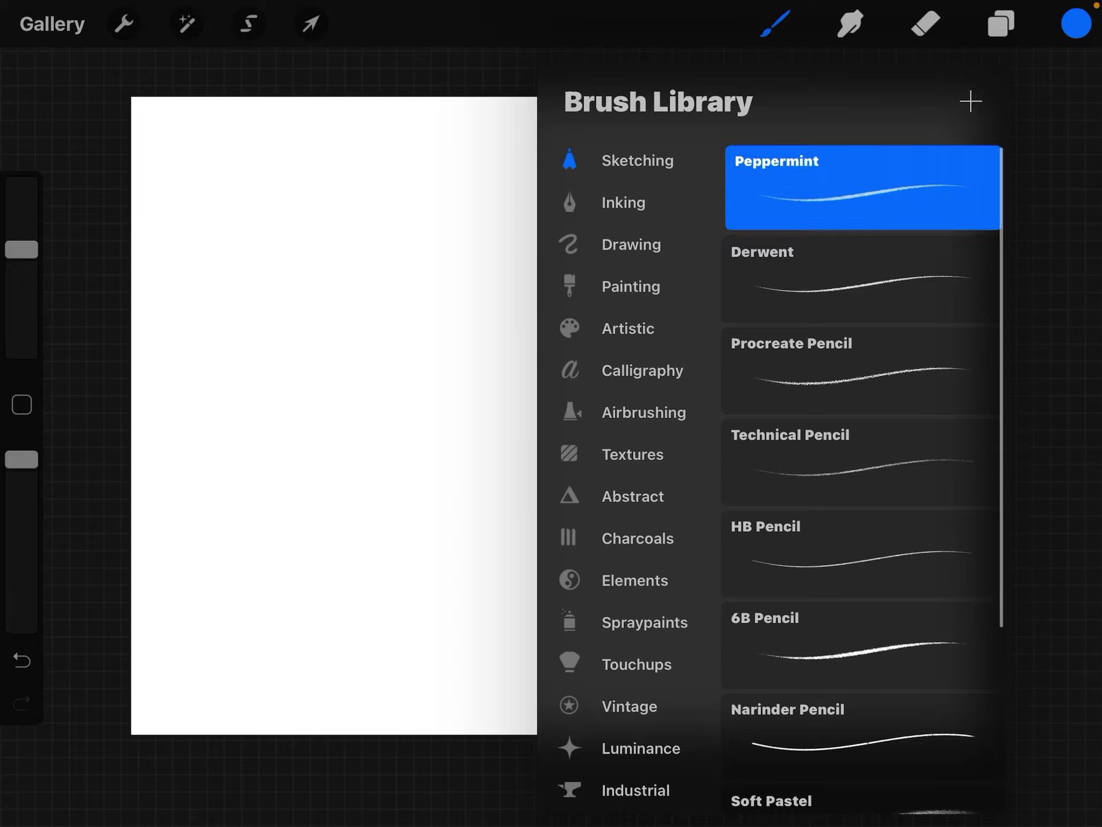
pyautogui.scroll(-5, 861, 473)
pyautogui.click(624, 202)
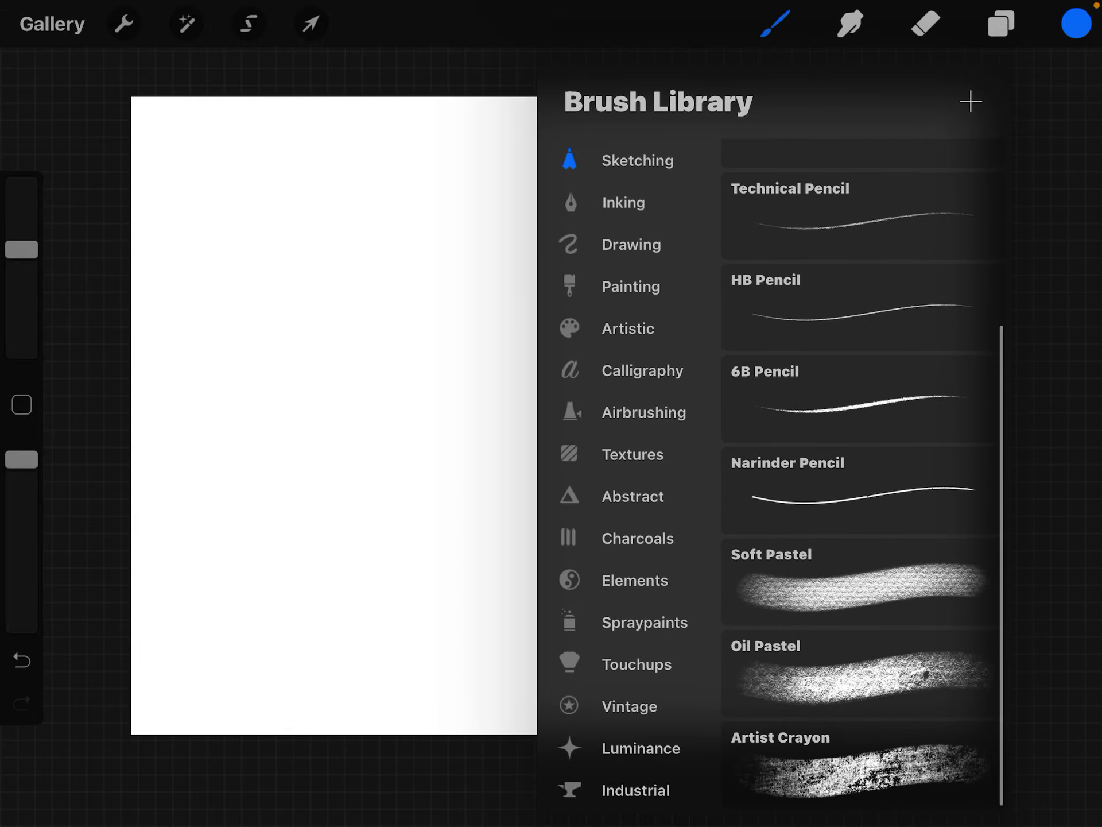
pyautogui.scroll(-4, 862, 431)
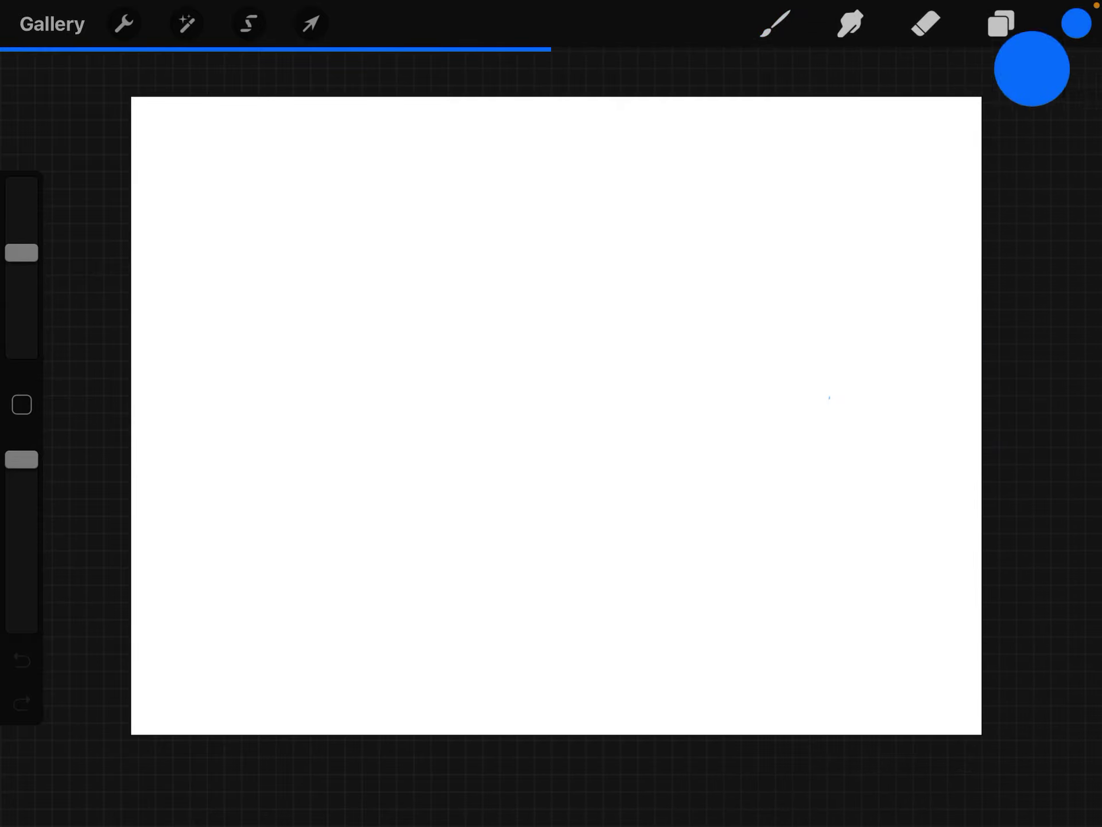
pyautogui.moveTo(366, 232)
pyautogui.mouseDown()
pyautogui.moveTo(517, 410)
pyautogui.moveTo(581, 282)
pyautogui.moveTo(517, 400)
pyautogui.moveTo(371, 258)
pyautogui.mouseUp()
pyautogui.click(926, 24)
pyautogui.moveTo(466, 388); pyautogui.dragTo(365, 237)
pyautogui.moveTo(410, 351); pyautogui.dragTo(412, 353)
pyautogui.moveTo(499, 405); pyautogui.dragTo(514, 405)
pyautogui.moveTo(574, 299); pyautogui.dragTo(567, 334)
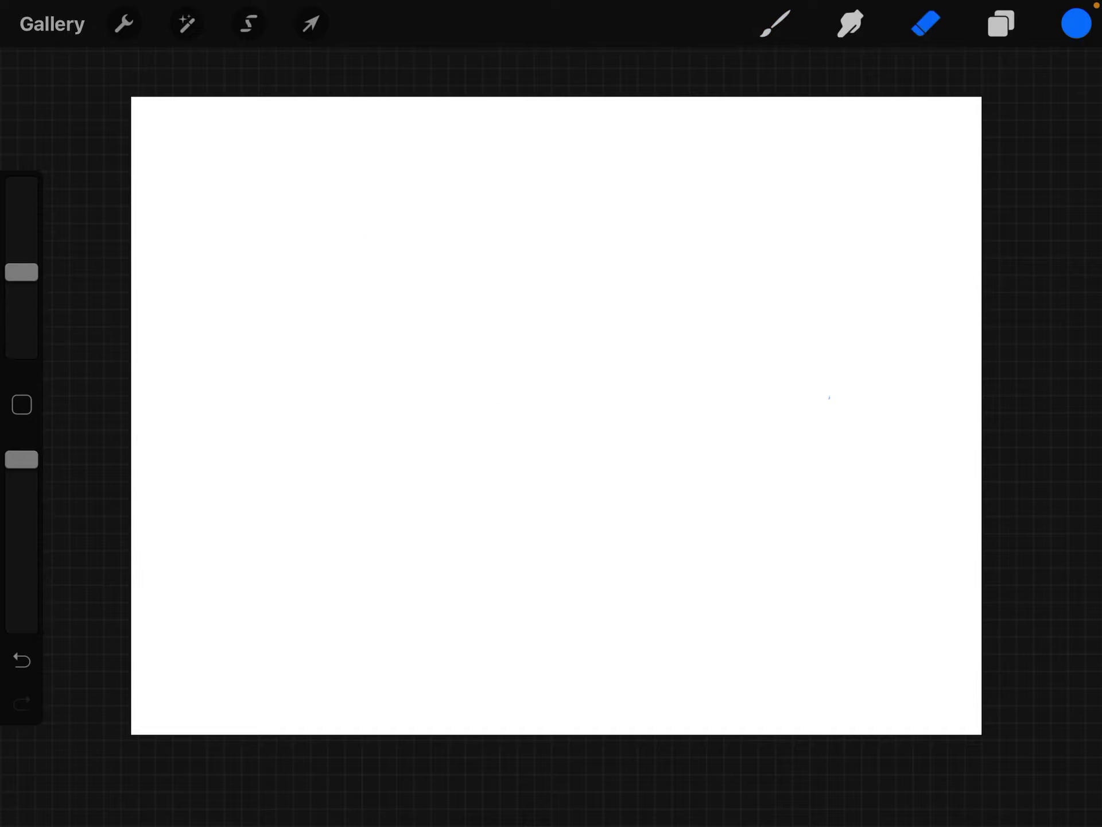
pyautogui.click(775, 23)
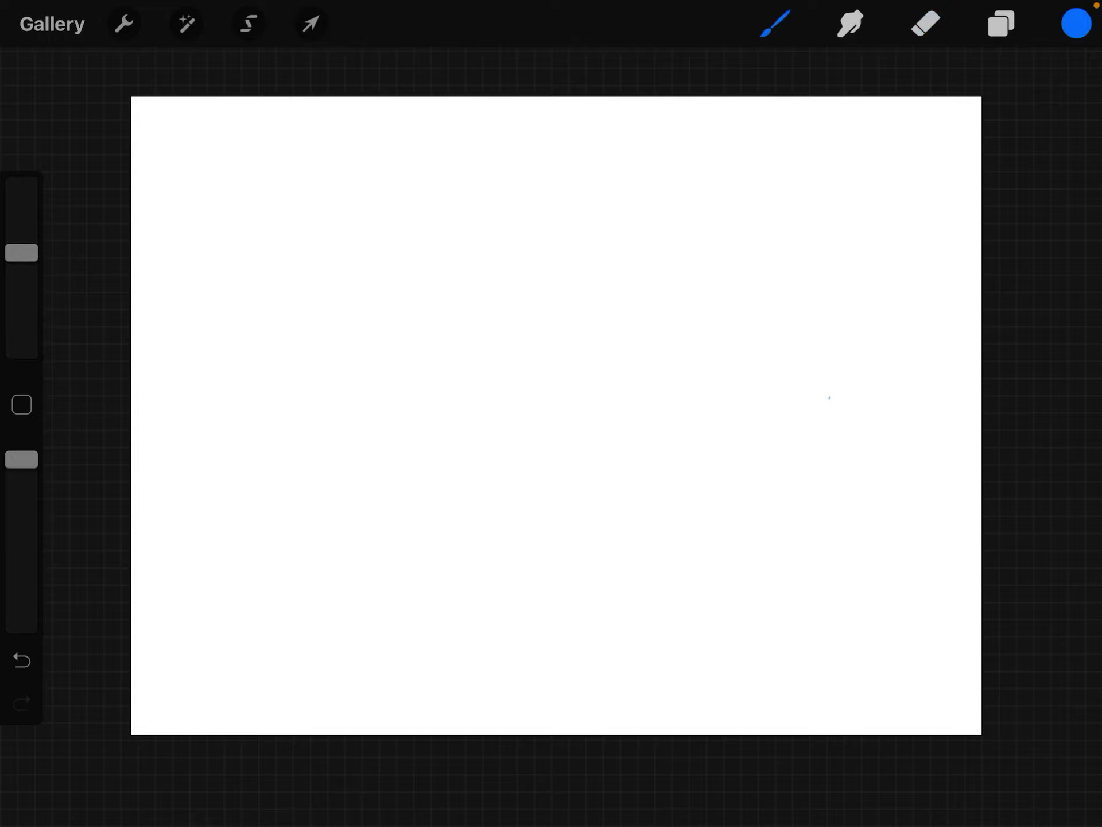
# Browse the Water and Organic brushes, then choose Calligraphy > Monoline for painting.
pyautogui.click(774, 23)
pyautogui.scroll(-3, 629, 474)
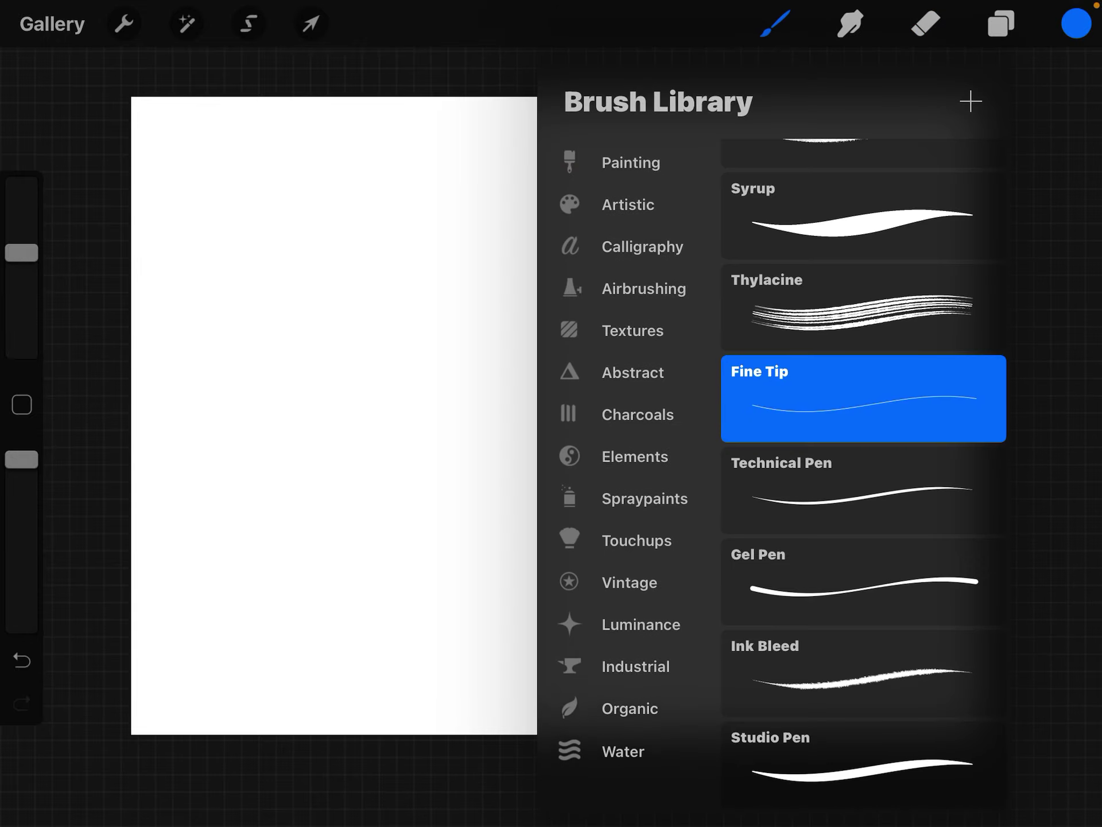
pyautogui.click(624, 793)
pyautogui.scroll(-3, 862, 474)
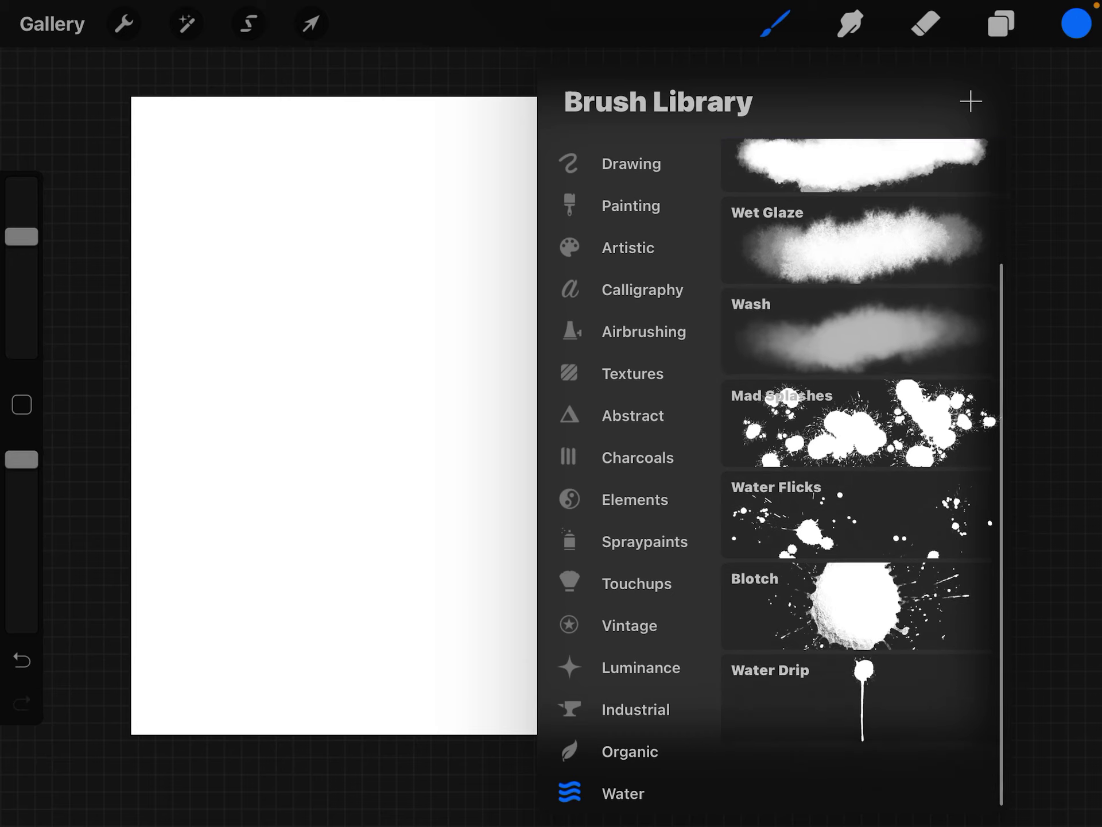
pyautogui.scroll(2, 861, 473)
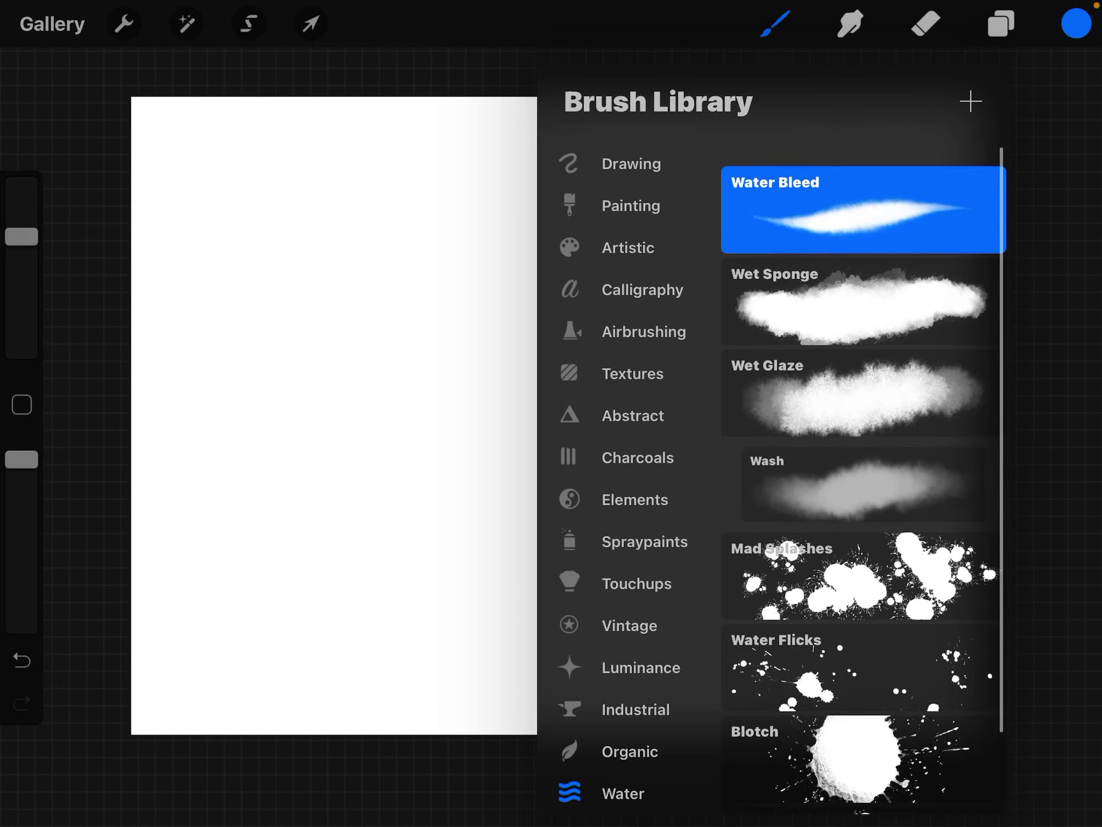
pyautogui.click(629, 751)
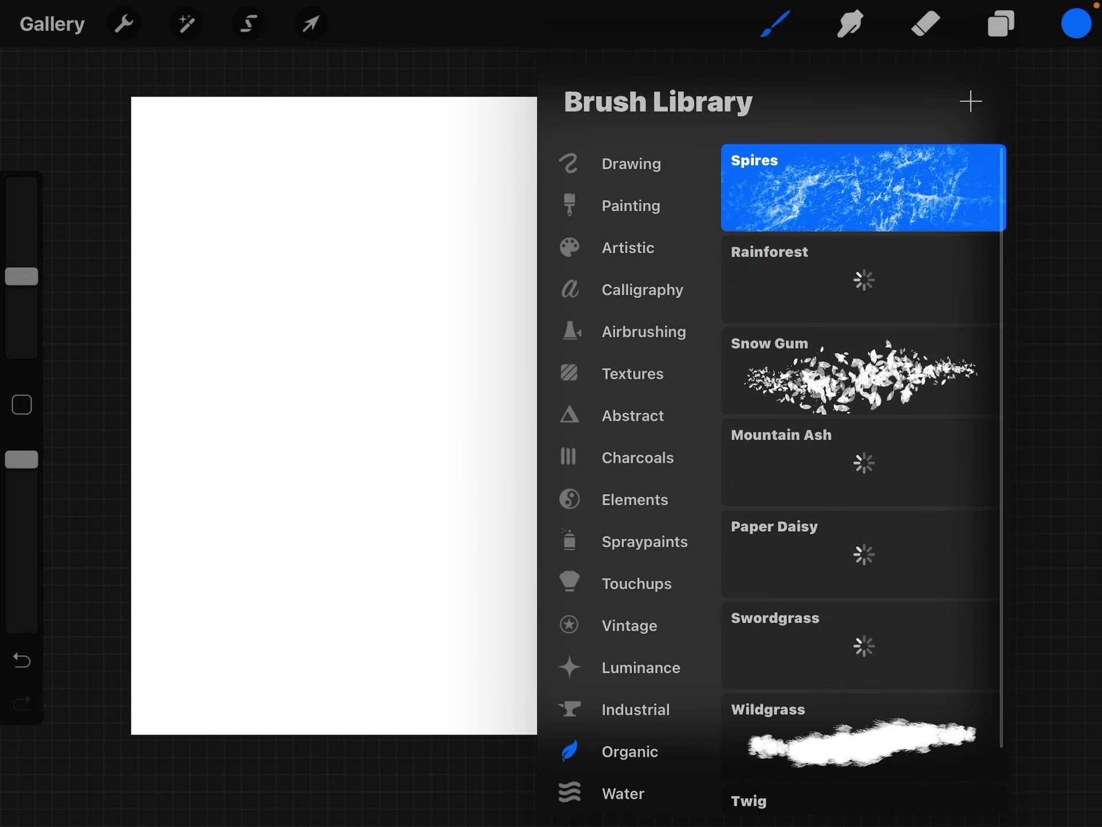
pyautogui.click(643, 290)
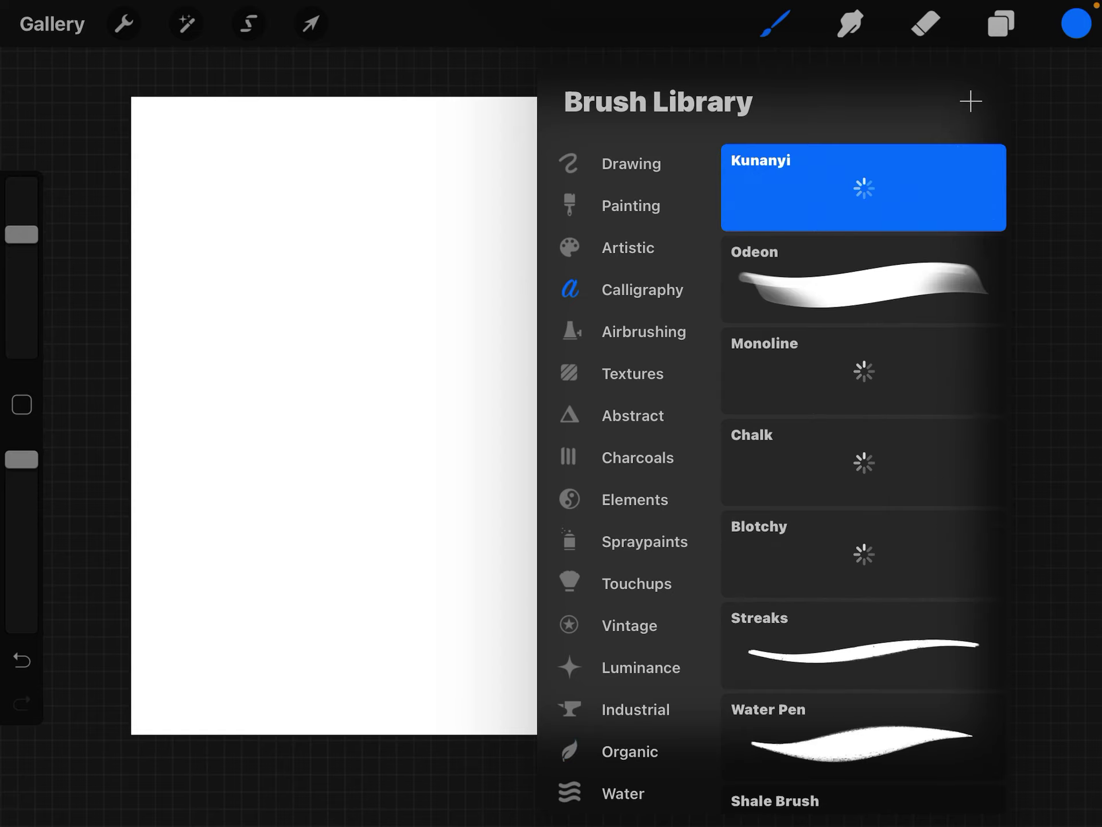
pyautogui.click(864, 371)
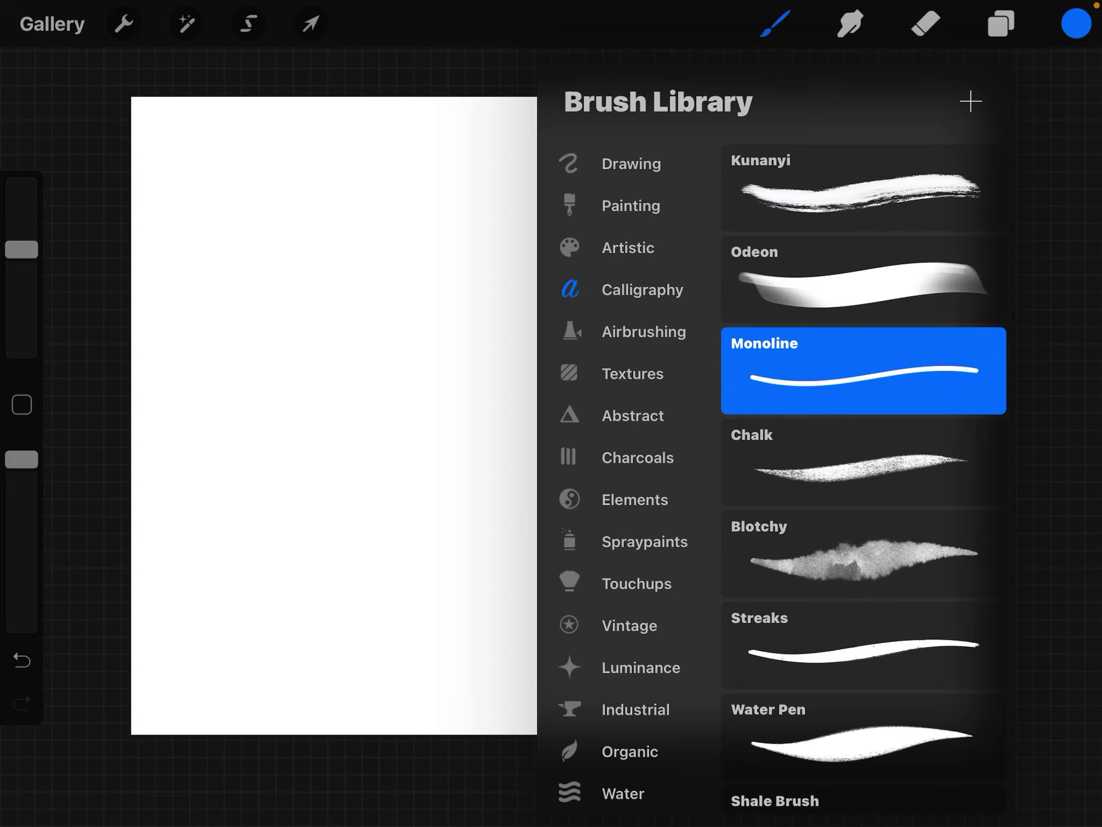
pyautogui.scroll(-5, 863, 465)
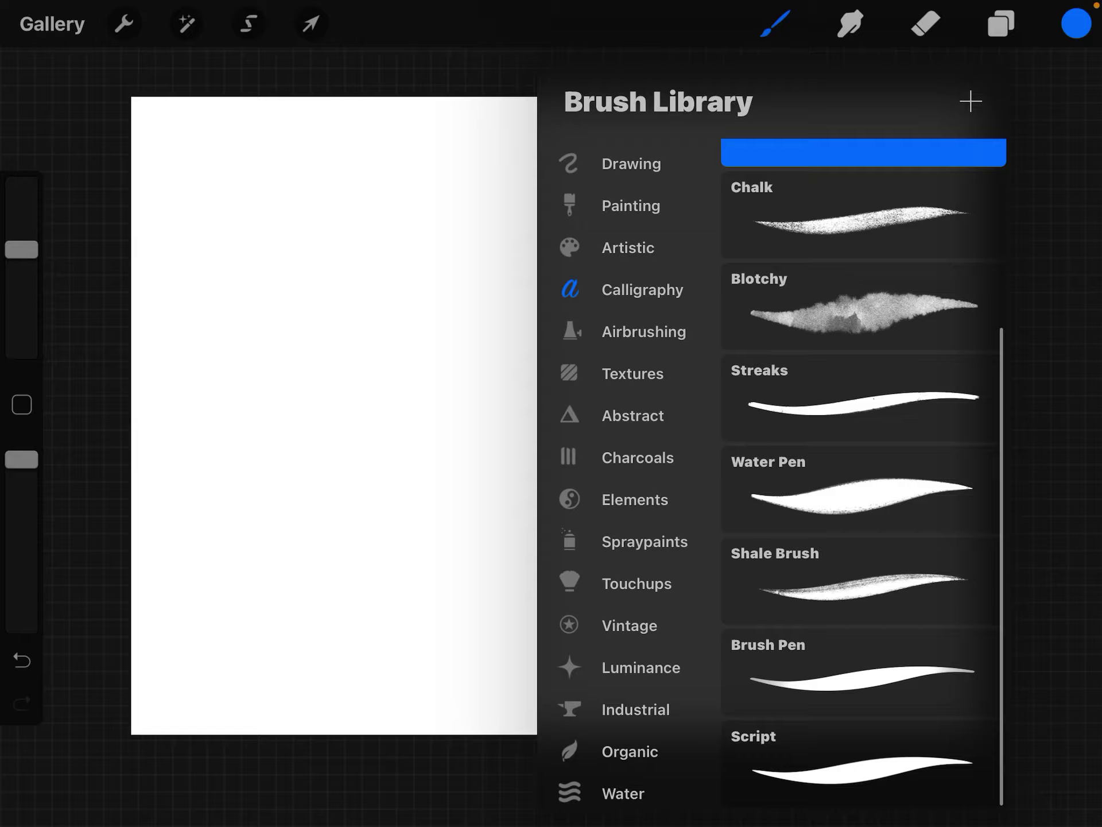
pyautogui.click(830, 398)
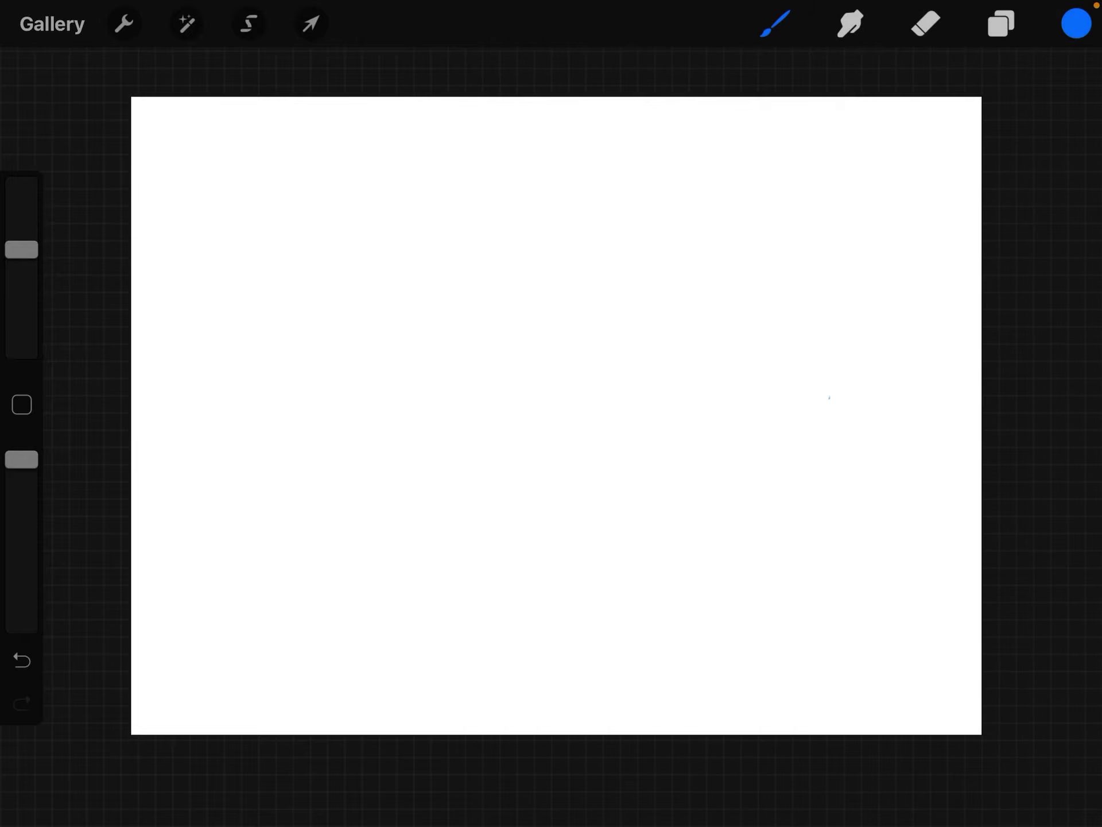
# Glance at the Adjustments list, then bring up the Smudge brush library.
pyautogui.click(186, 23)
pyautogui.click(775, 24)
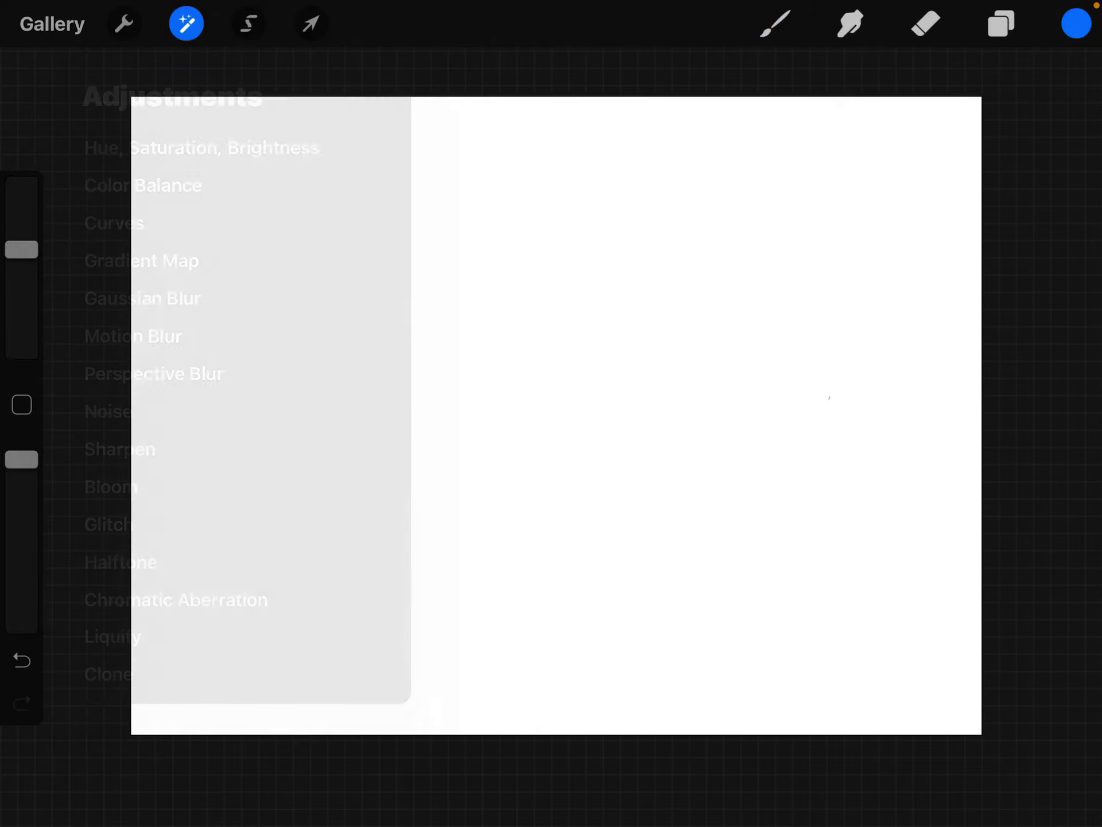
pyautogui.click(850, 23)
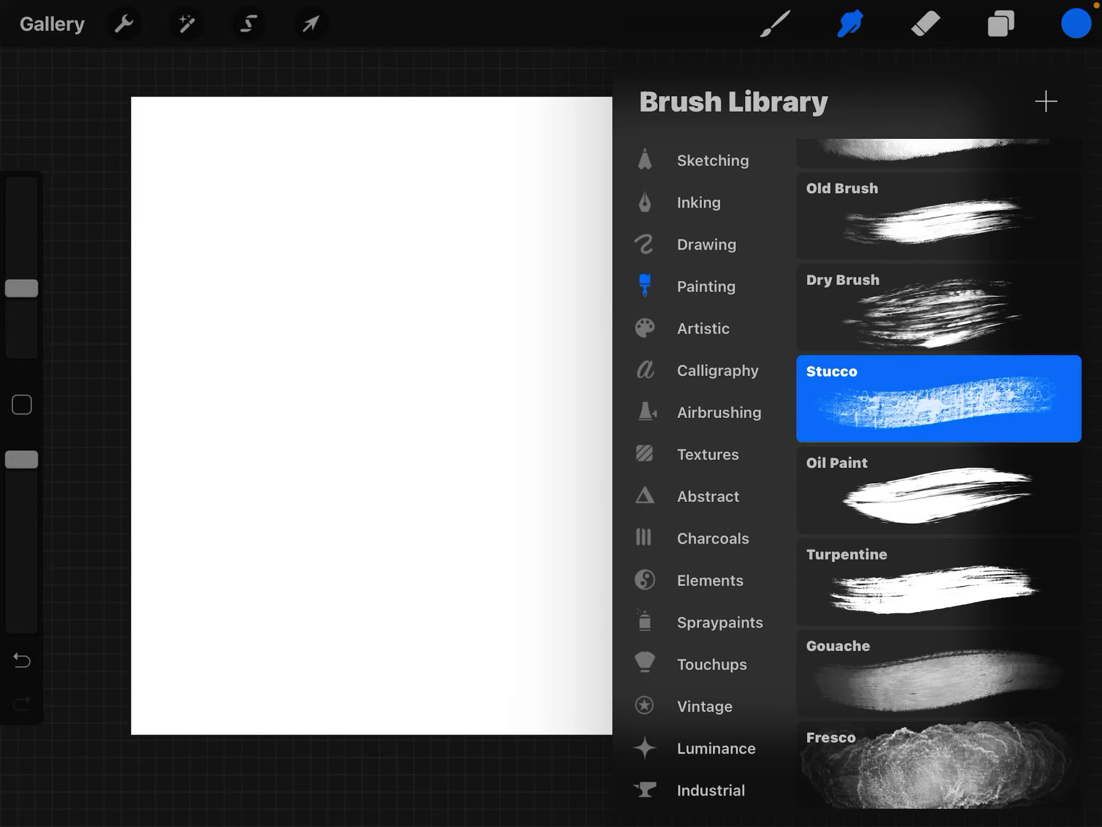
# Set the Background color layer to pale pink, then open Monoline in Brush Studio.
pyautogui.click(926, 23)
pyautogui.click(1001, 24)
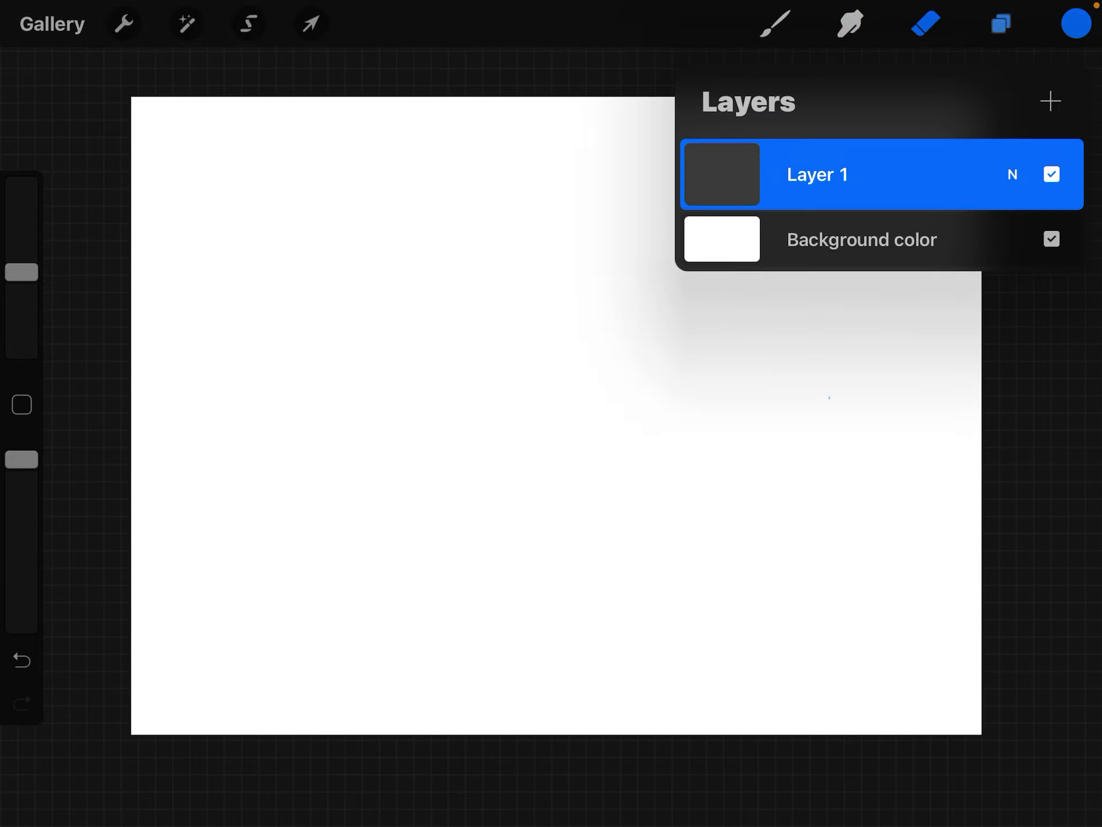
pyautogui.click(926, 23)
pyautogui.click(925, 22)
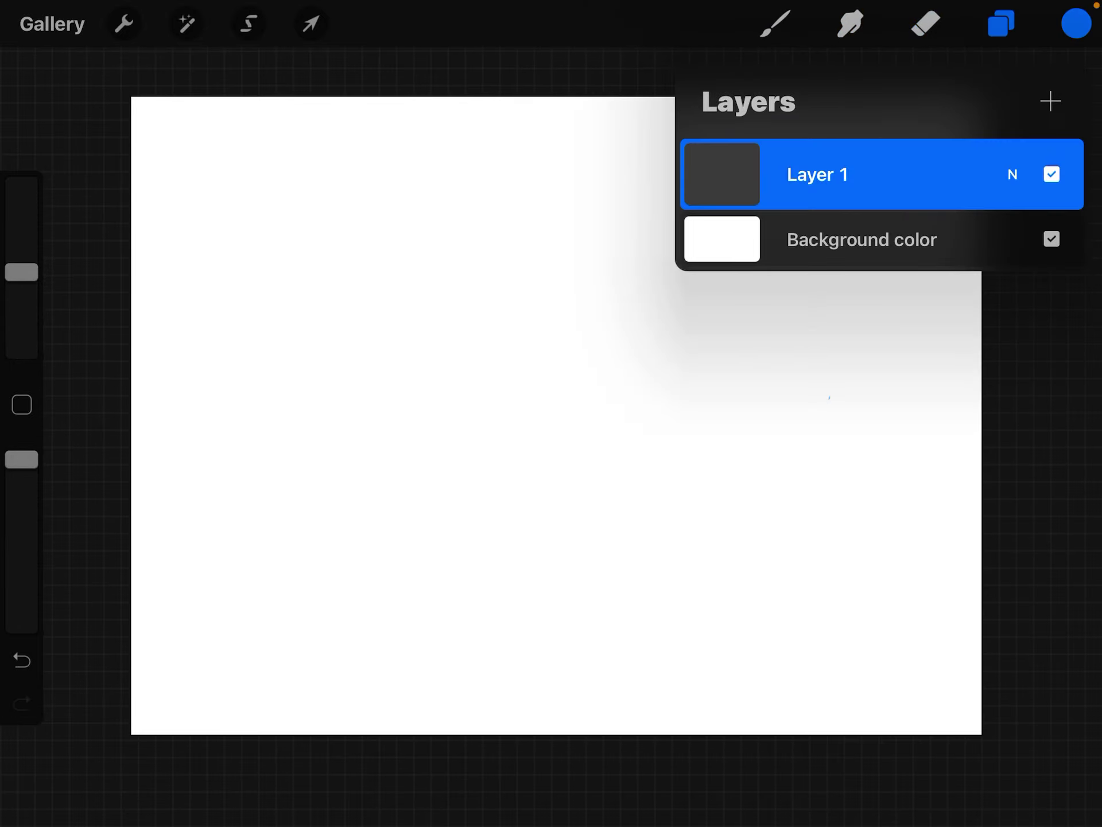
pyautogui.click(861, 240)
pyautogui.moveTo(806, 233)
pyautogui.mouseDown()
pyautogui.moveTo(783, 348)
pyautogui.moveTo(969, 222)
pyautogui.mouseUp()
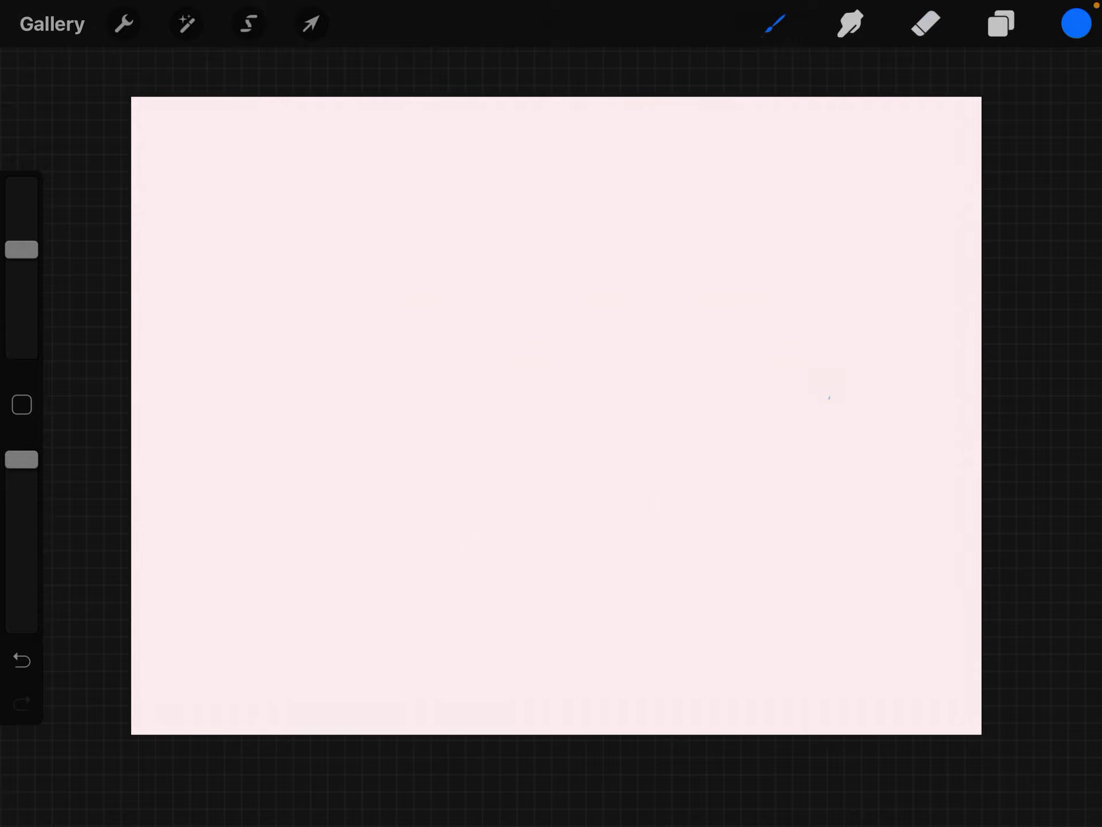
pyautogui.click(775, 23)
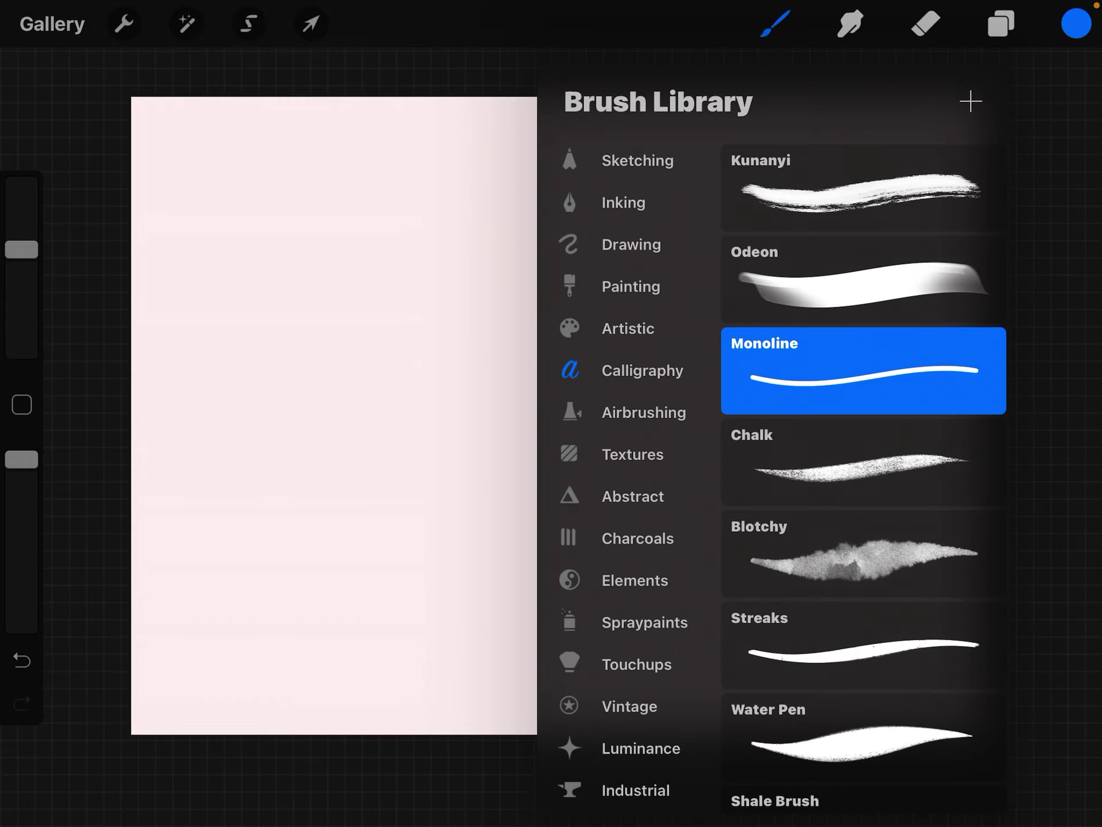
pyautogui.click(864, 371)
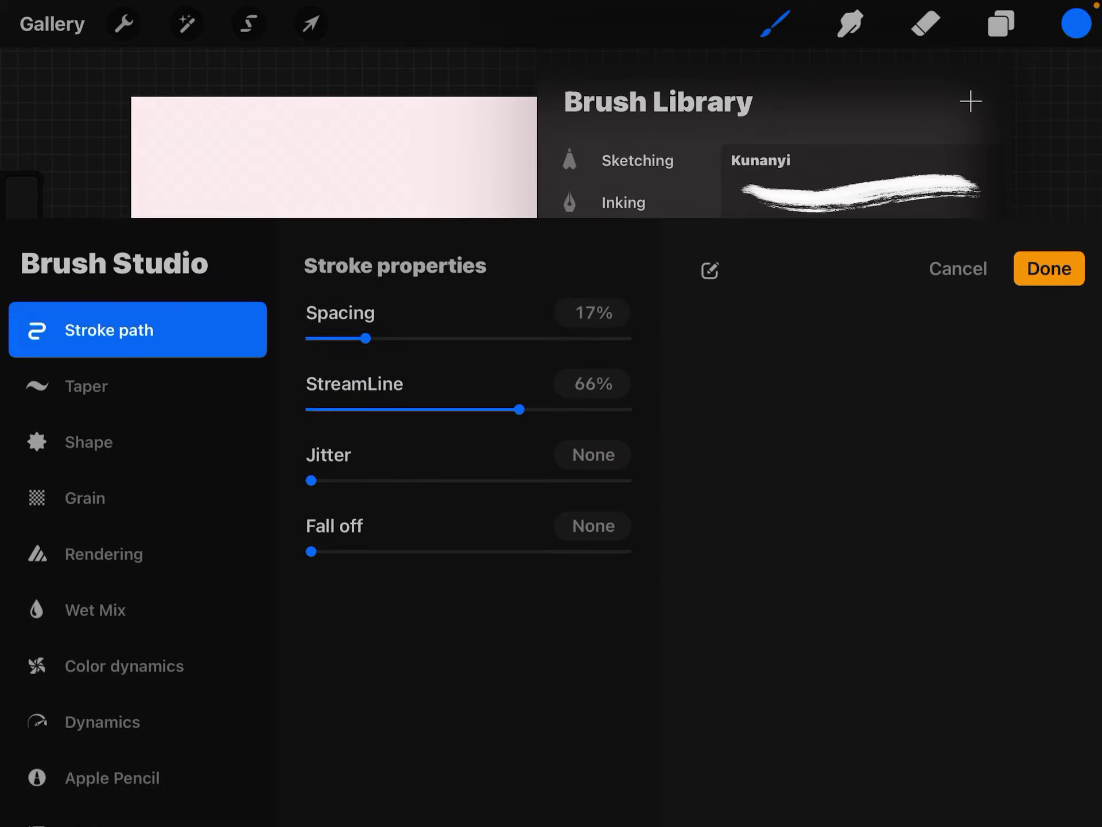
# View Monoline's Taper settings and draw test strokes in the drawing pad.
pyautogui.click(864, 370)
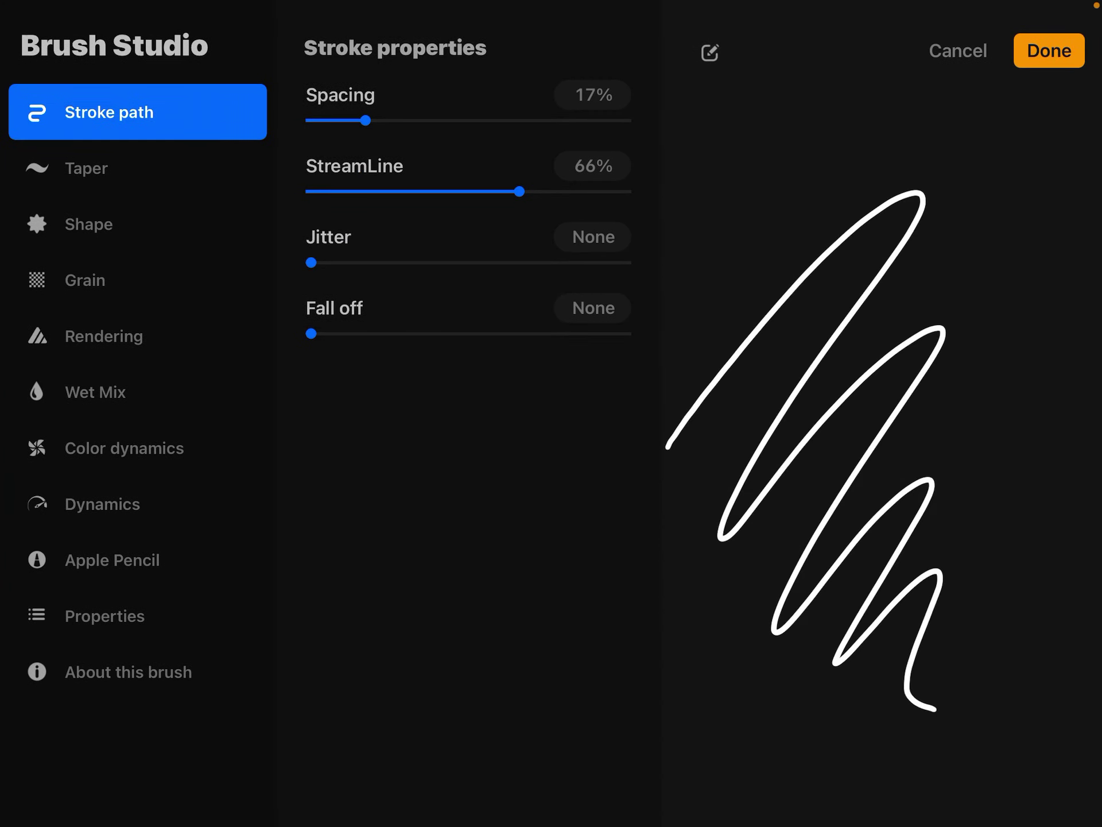
pyautogui.click(139, 169)
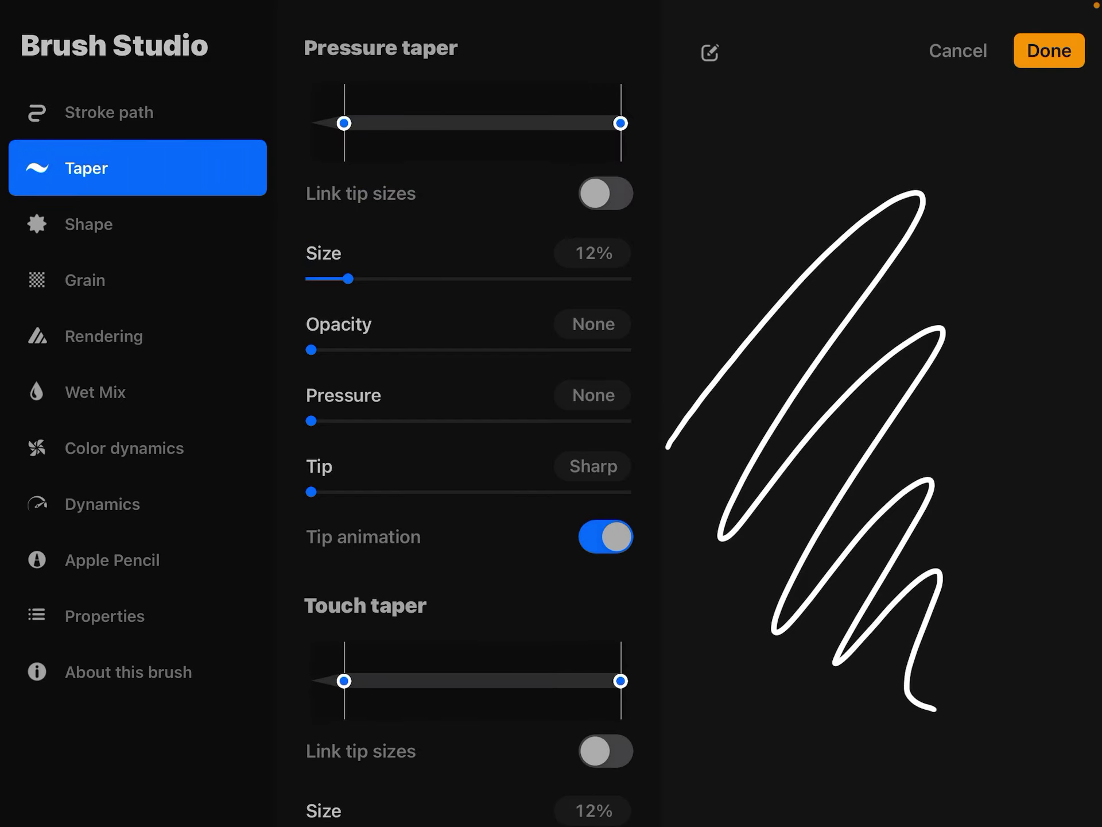
pyautogui.moveTo(780, 268)
pyautogui.mouseDown()
pyautogui.moveTo(896, 164)
pyautogui.moveTo(861, 173)
pyautogui.moveTo(904, 276)
pyautogui.moveTo(1030, 168)
pyautogui.mouseUp()
pyautogui.hotkey('ctrl', 'z')
pyautogui.moveTo(980, 400)
pyautogui.mouseDown()
pyautogui.moveTo(1024, 362)
pyautogui.moveTo(878, 439)
pyautogui.mouseUp()
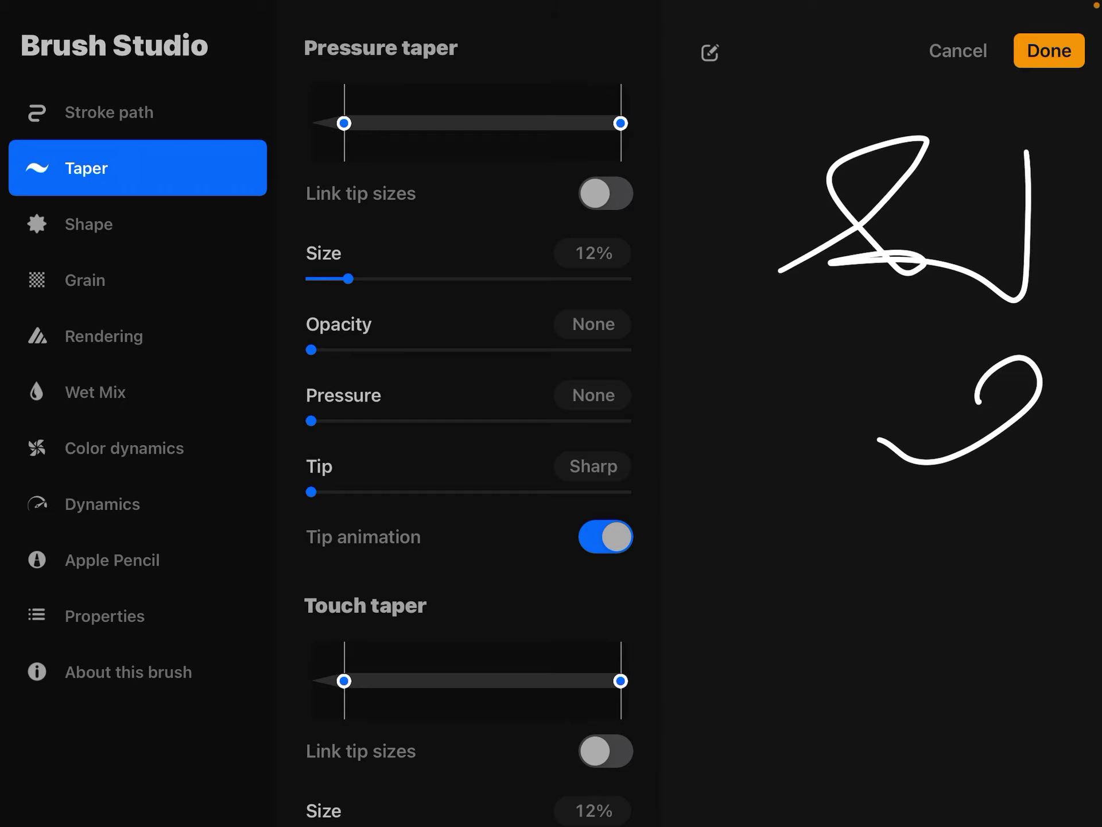
# Browse Shape, About, Properties, Apple Pencil, Dynamics and Color dynamics, then close Brush Studio.
pyautogui.click(138, 224)
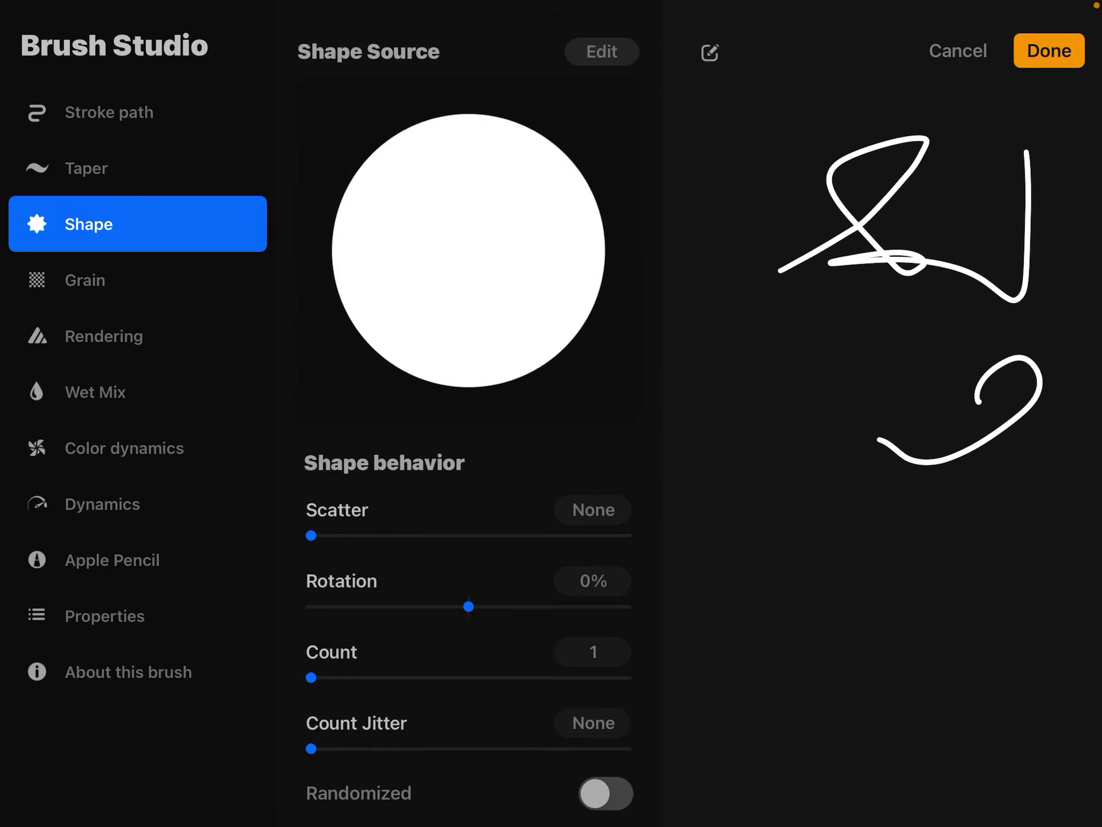
pyautogui.scroll(-5, 470, 431)
pyautogui.scroll(-5, 469, 430)
pyautogui.click(138, 671)
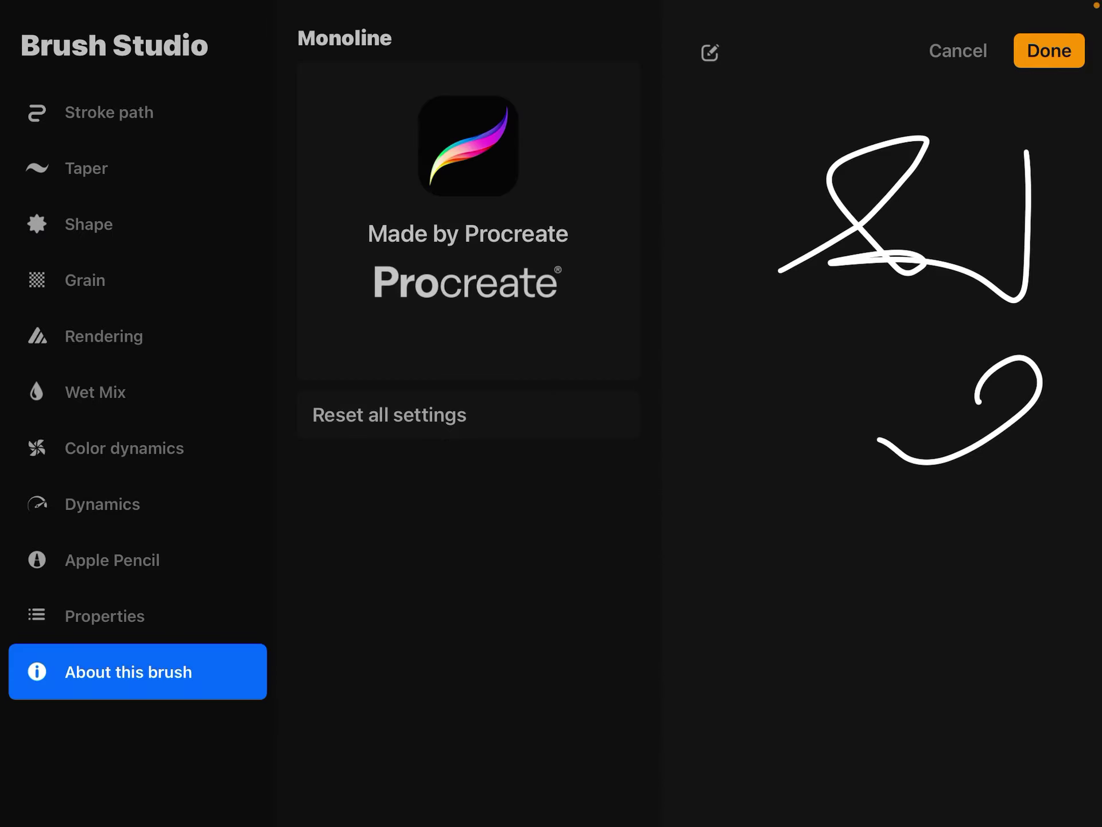
pyautogui.click(138, 616)
pyautogui.click(138, 559)
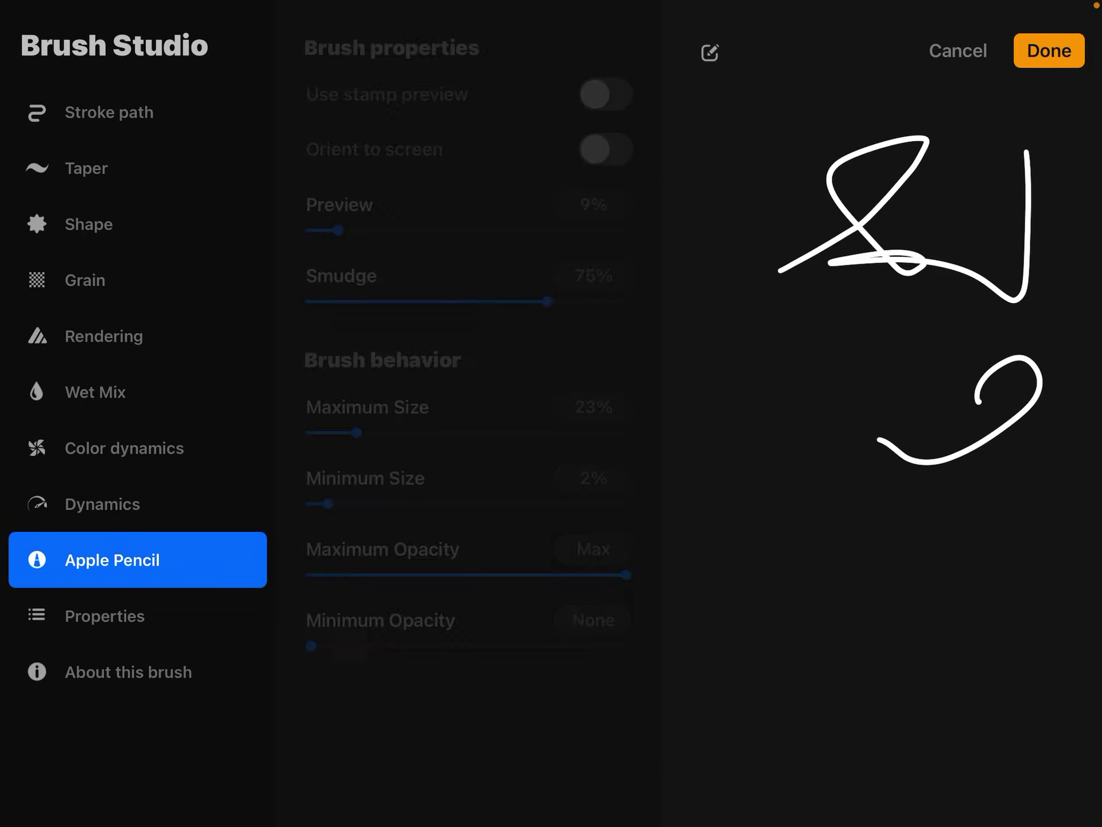
pyautogui.click(138, 504)
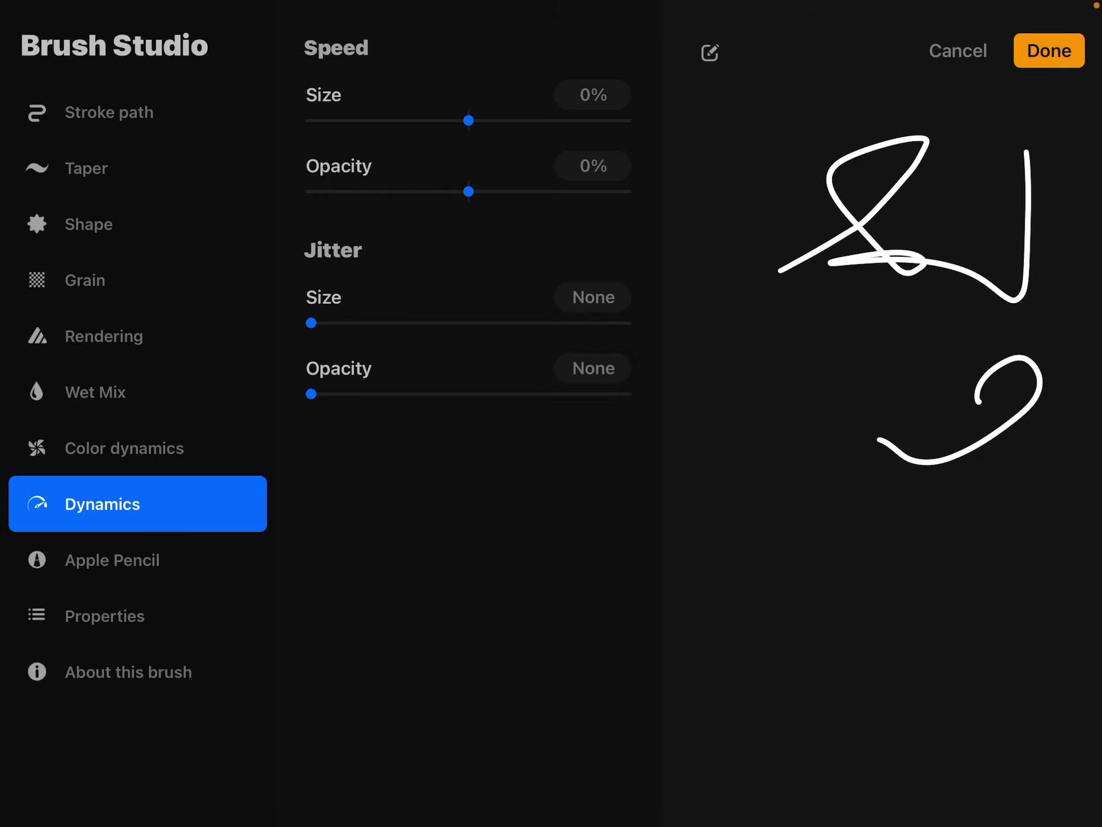
pyautogui.click(138, 449)
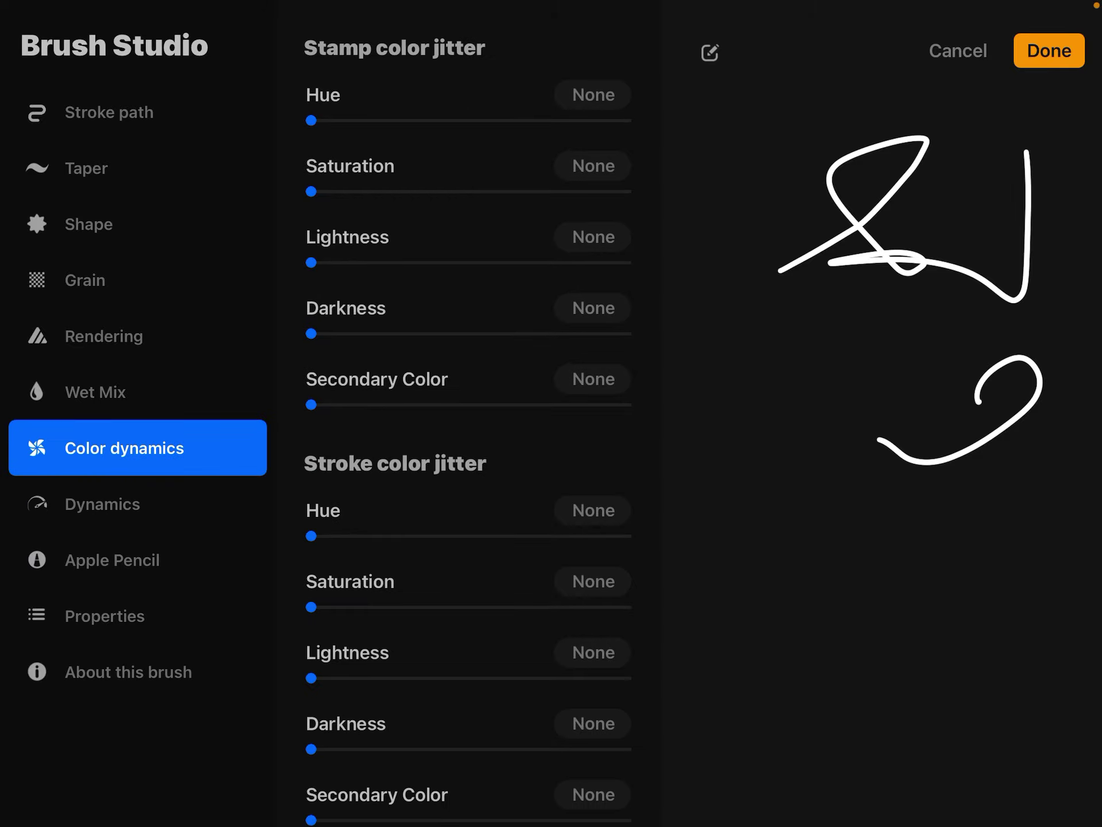
pyautogui.click(1049, 52)
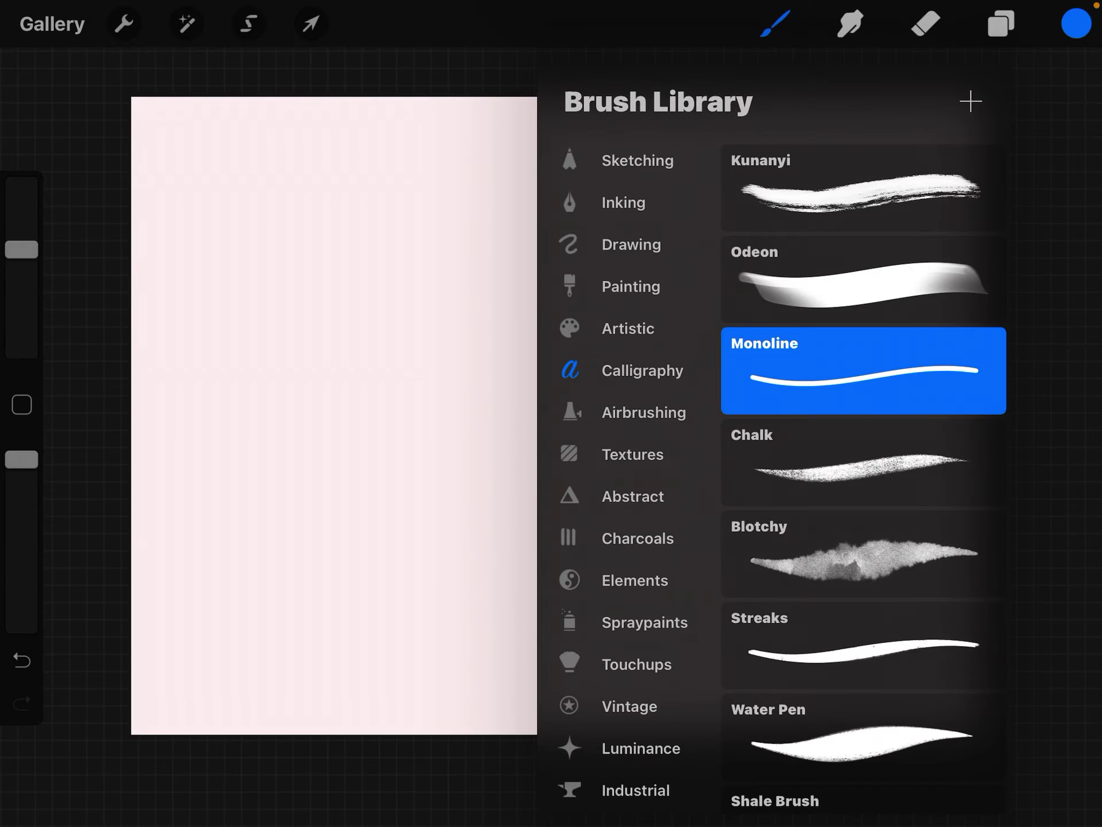
pyautogui.scroll(-2, 862, 431)
# Browse Elements, Calligraphy, Artistic, Sketching, Inking and Drawing, then pick Painting > Round Brush.
pyautogui.click(635, 579)
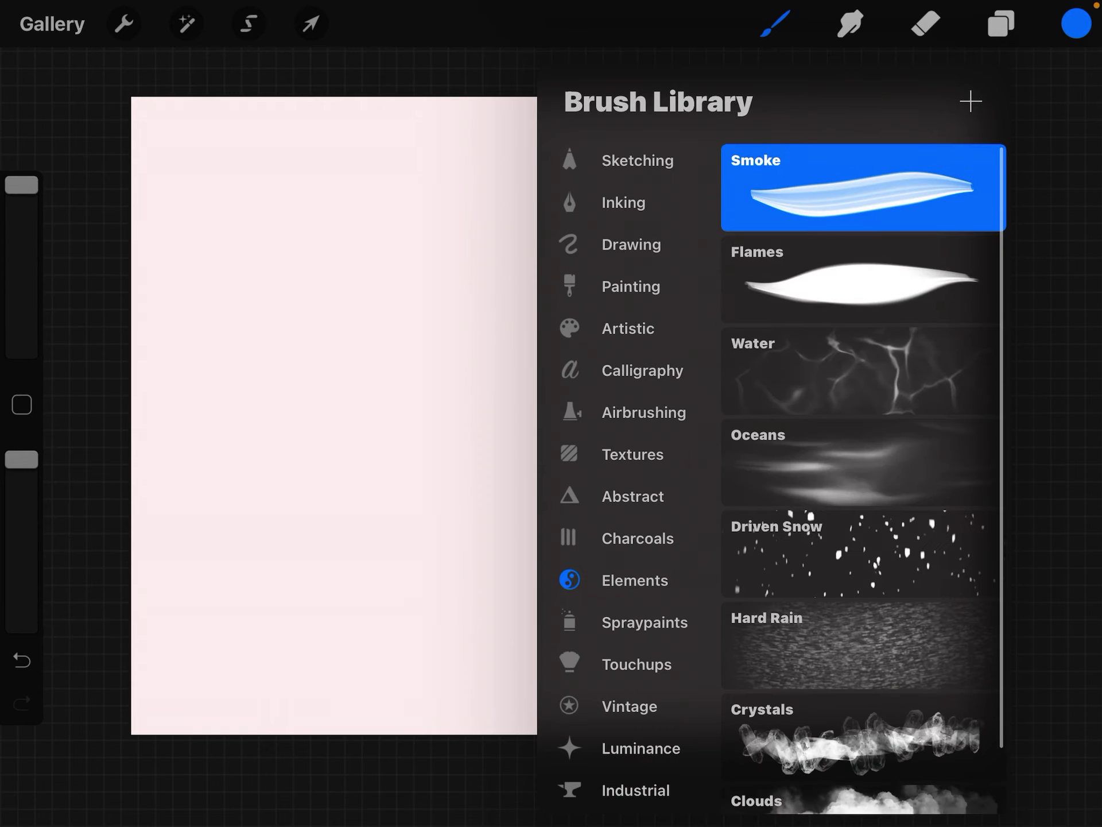
pyautogui.scroll(-3, 861, 457)
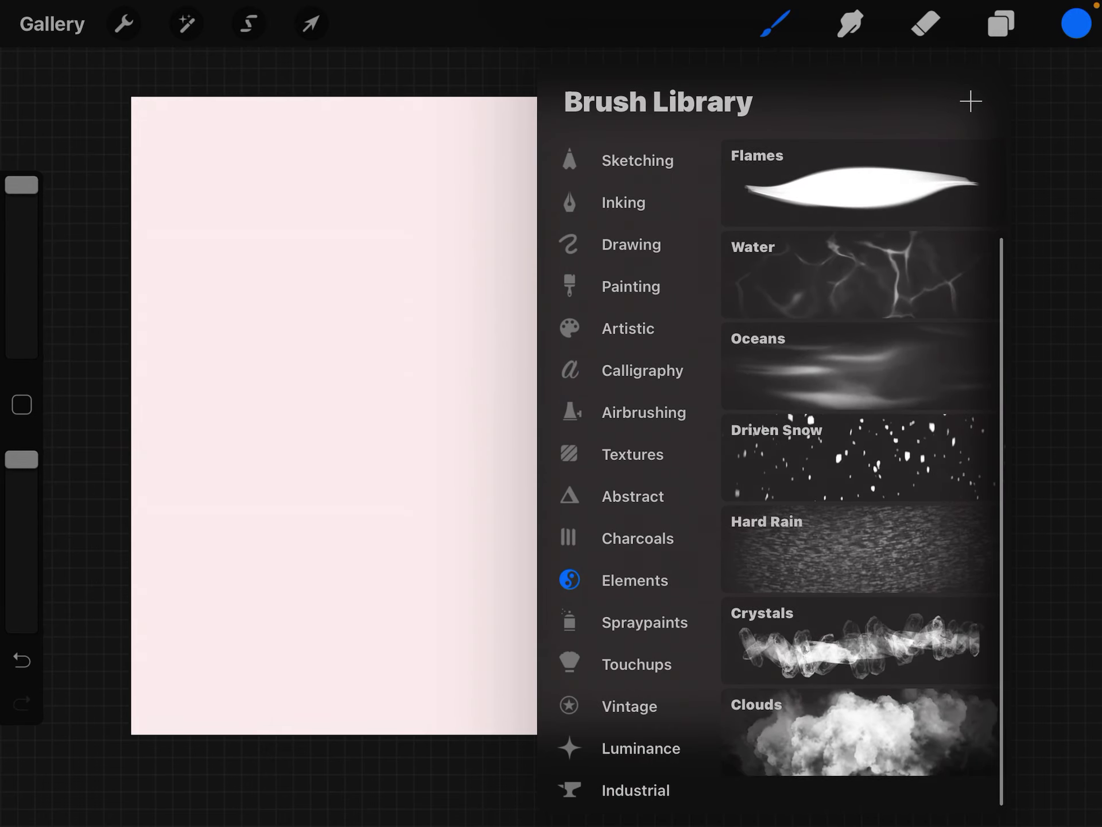
pyautogui.scroll(3, 861, 431)
pyautogui.click(642, 370)
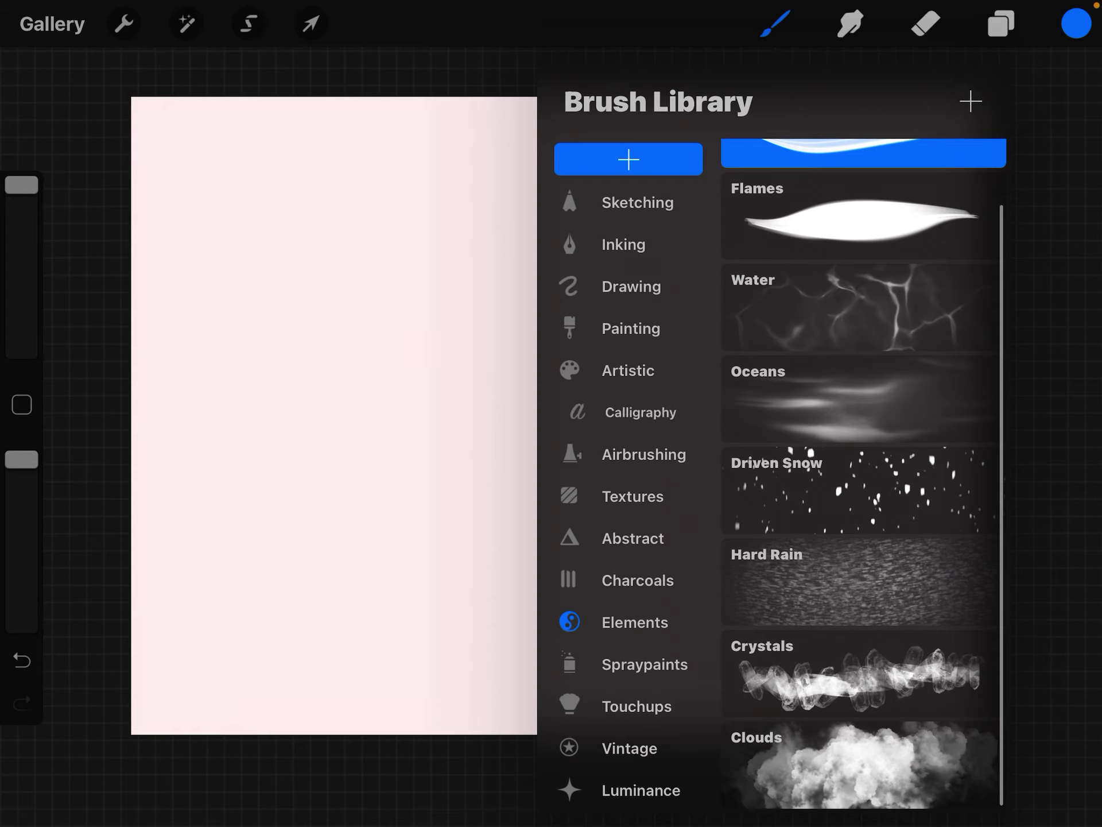
pyautogui.click(628, 371)
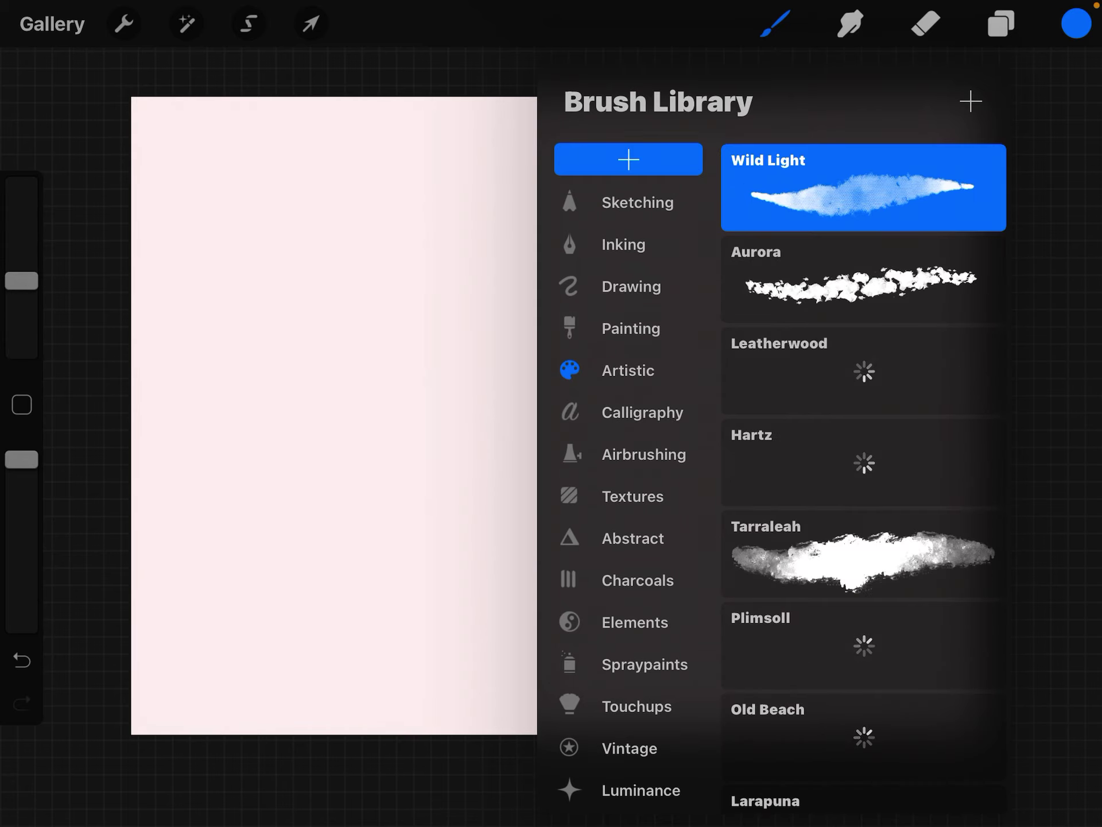
pyautogui.click(637, 203)
pyautogui.click(623, 244)
pyautogui.click(632, 287)
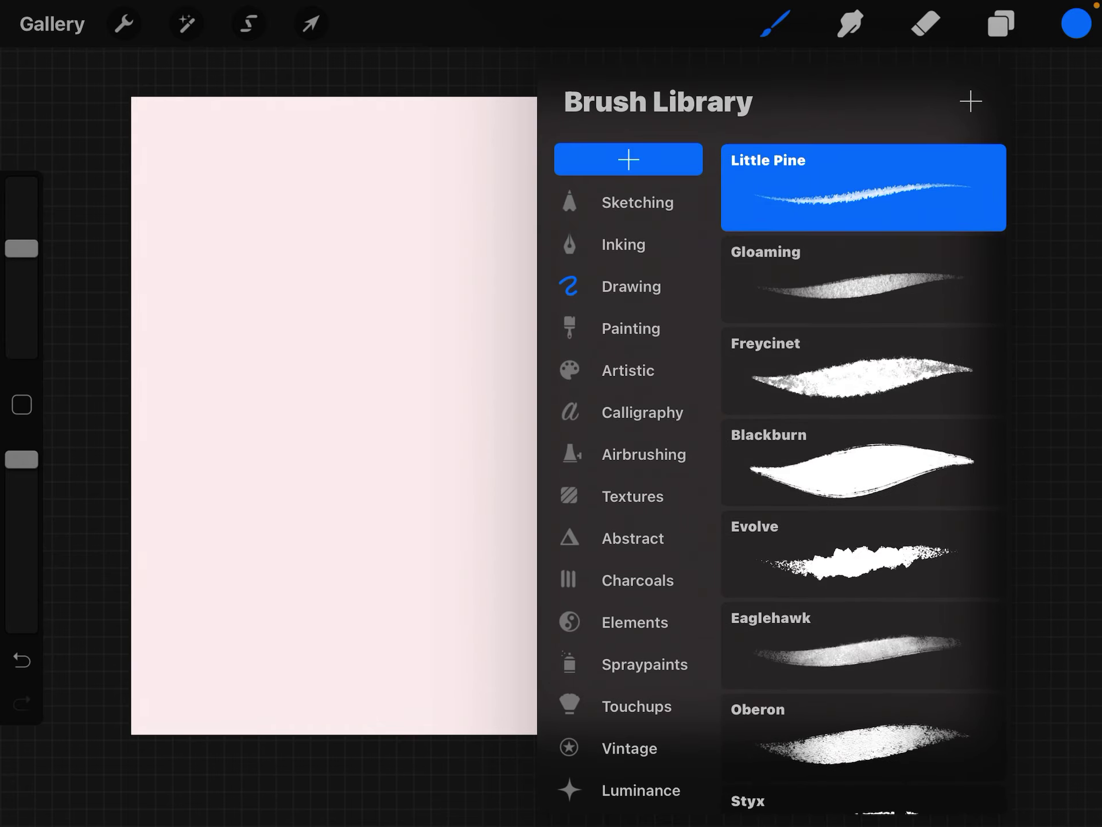
pyautogui.click(631, 328)
pyautogui.scroll(-2, 861, 431)
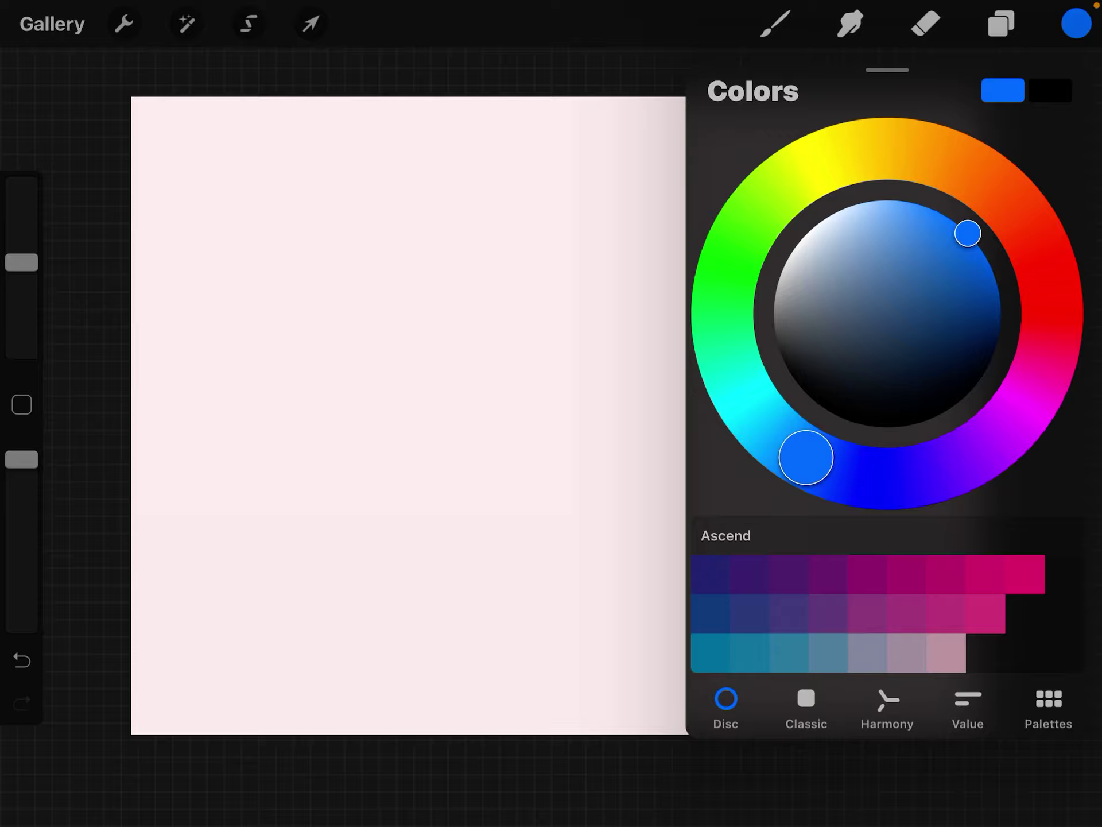
# Set the painting colour to near-black on the Colors disc.
pyautogui.click(1055, 267)
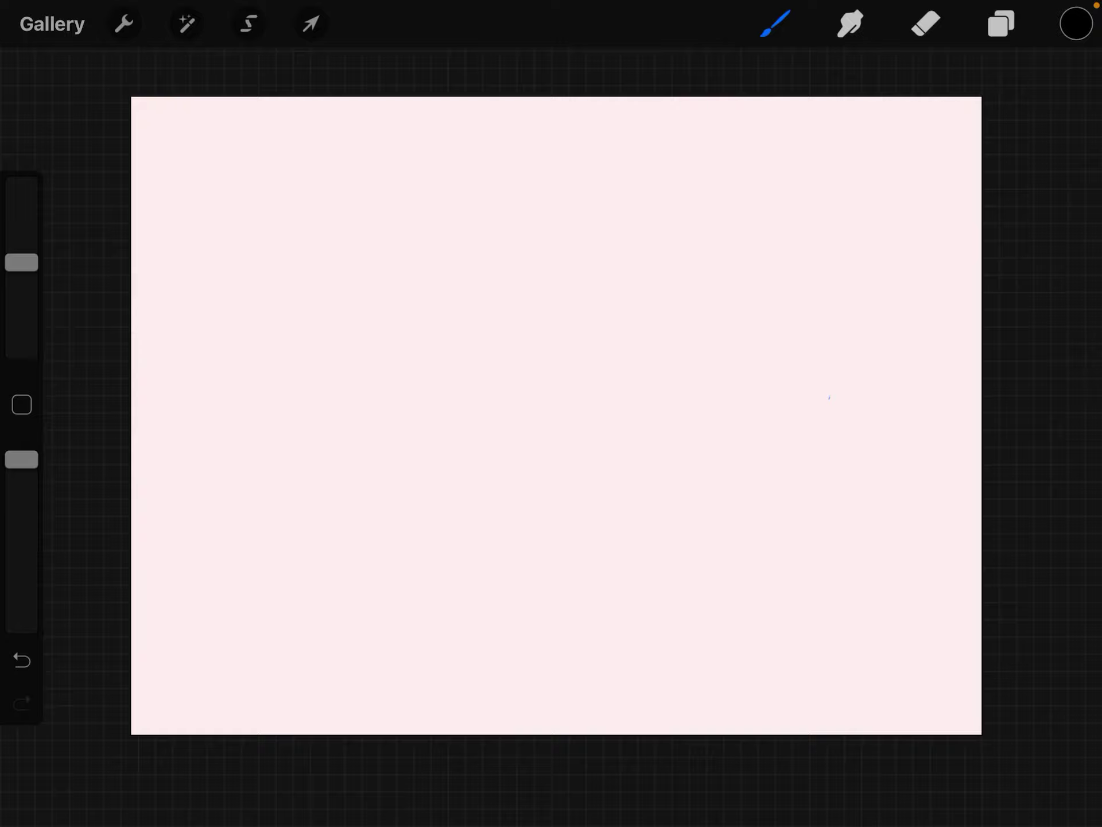
# Paint a thick black loop at lower left with a stem down to the bottom edge.
pyautogui.moveTo(276, 499); pyautogui.dragTo(284, 491)
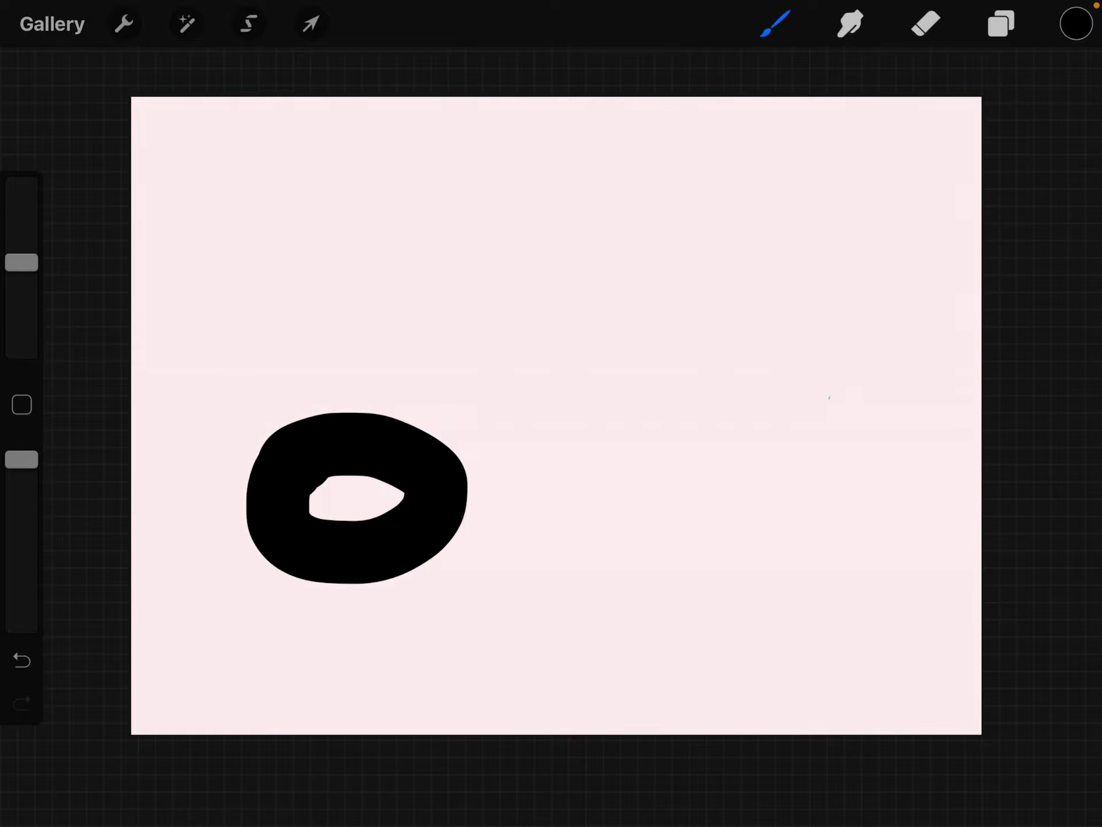
pyautogui.moveTo(351, 586); pyautogui.dragTo(301, 723)
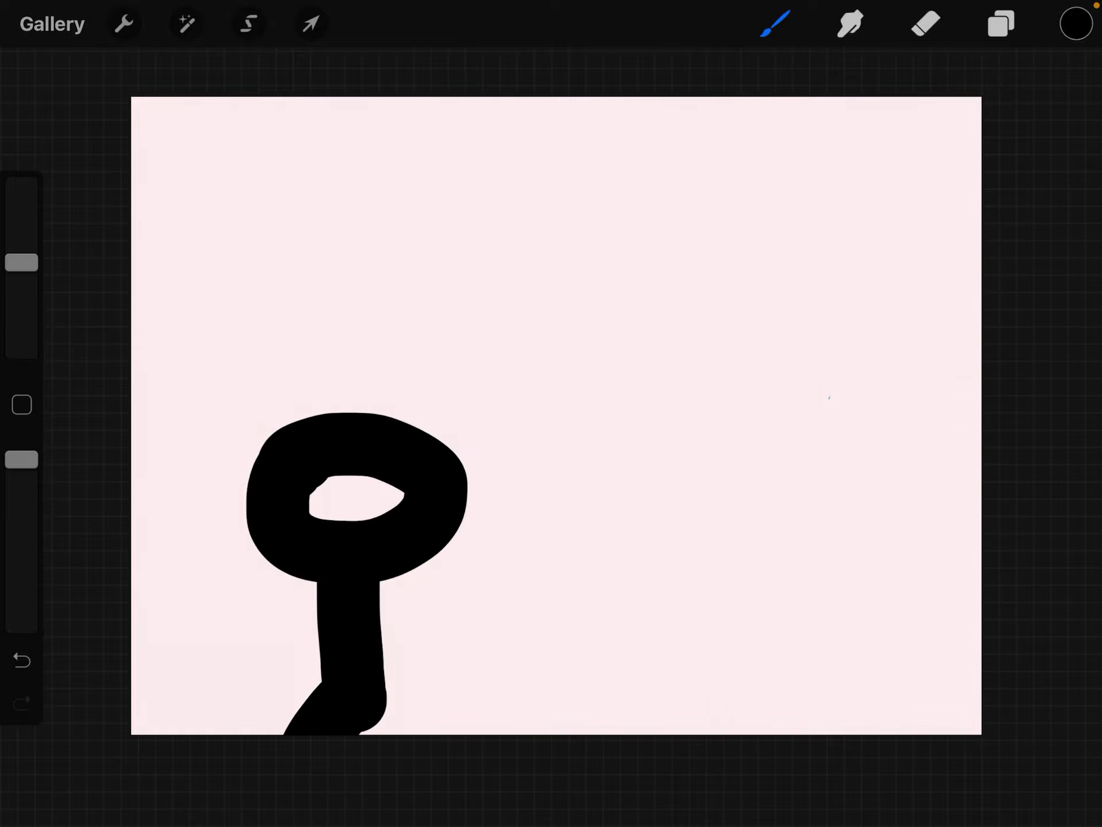
pyautogui.click(926, 23)
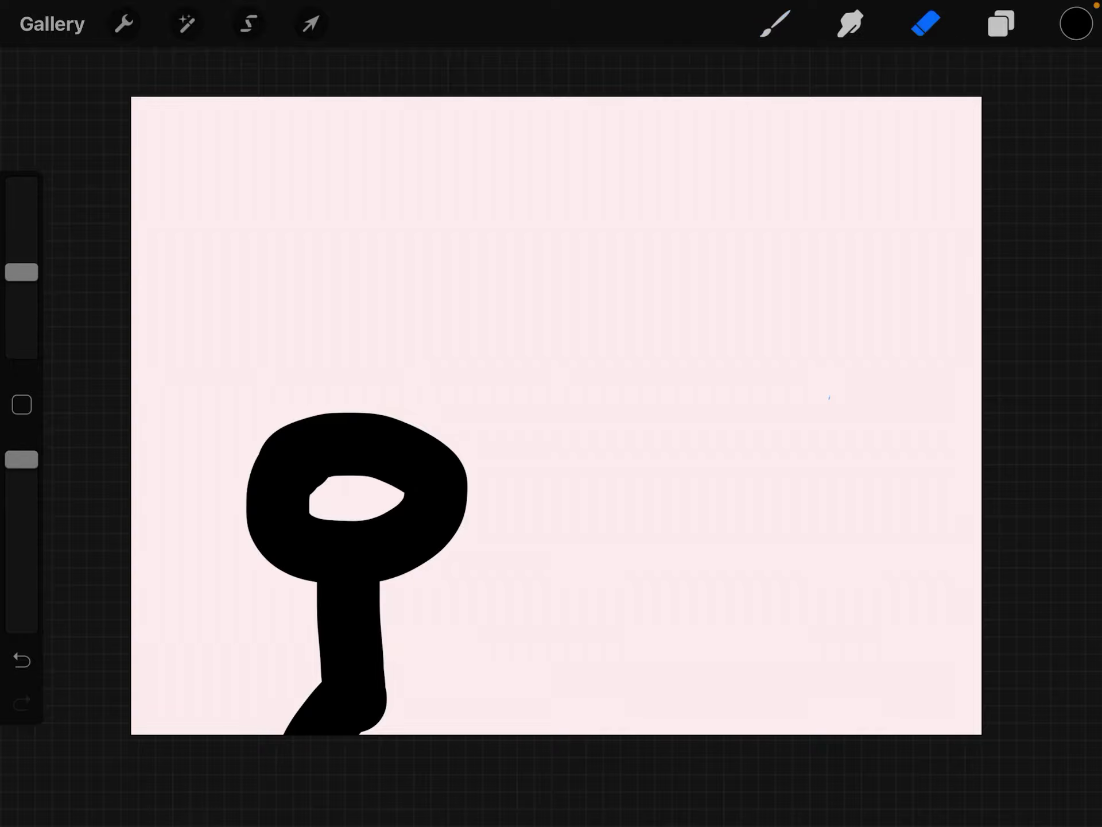